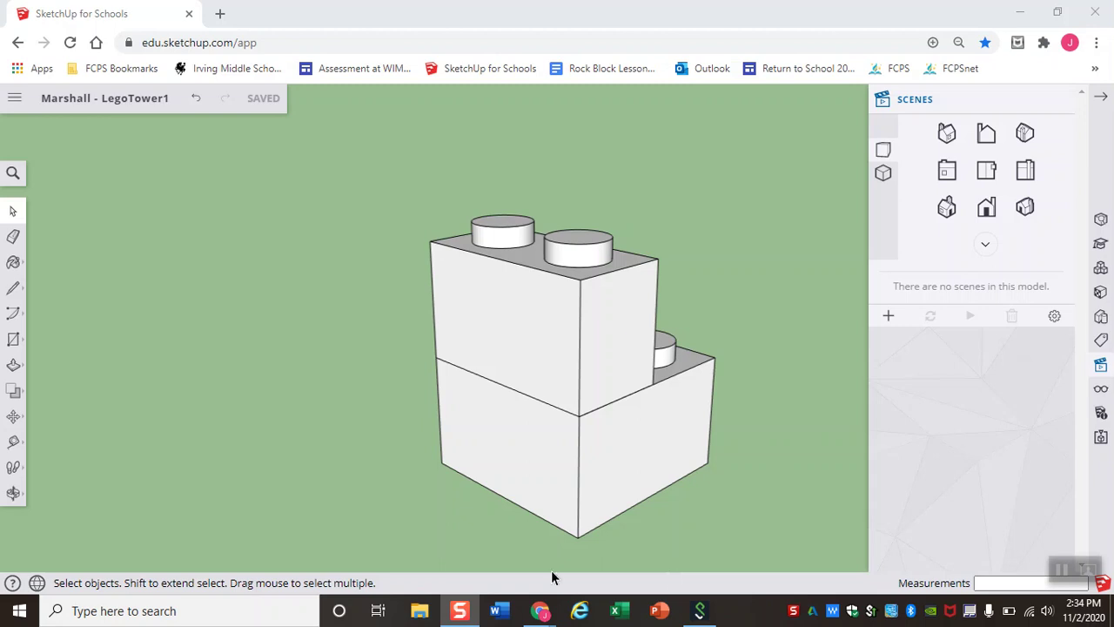
Orbit, pan and zoom around the LEGO tower to examine it from several sides
scroll(597, 273, down, 4)
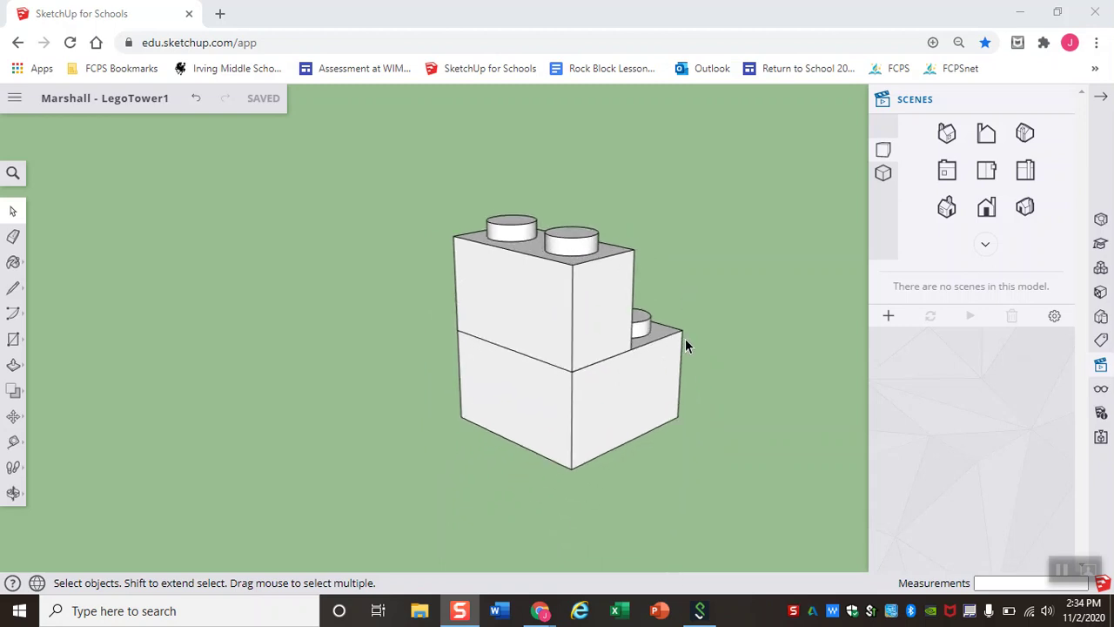
scroll(685, 342, up, 2)
middle_drag(691, 293, 558, 362)
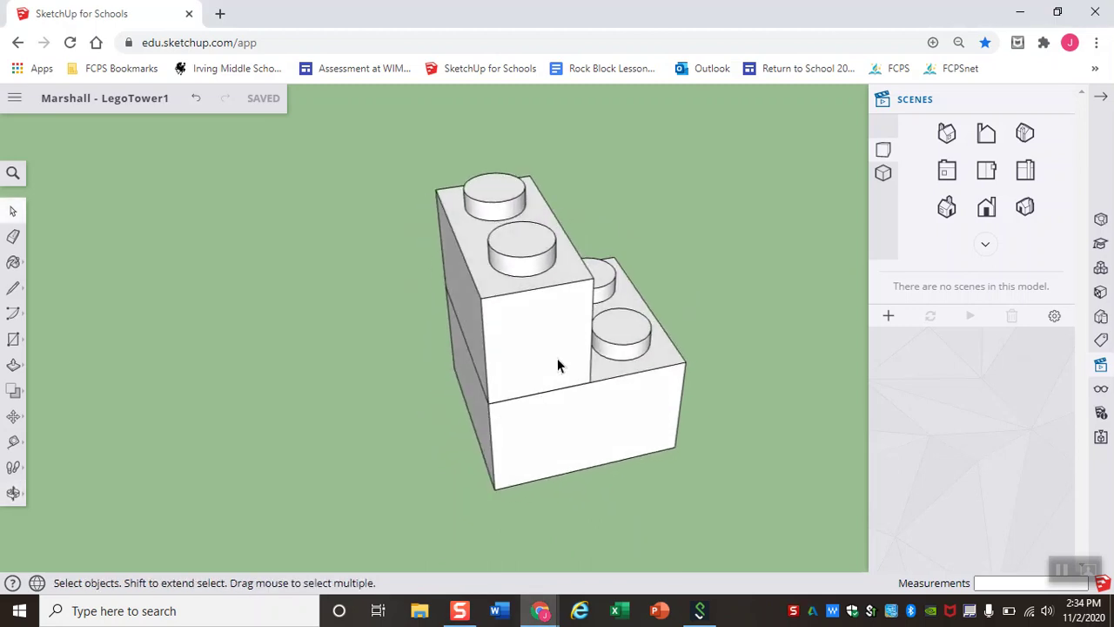
middle_drag(651, 324, 514, 323)
middle_drag(203, 310, 293, 186)
middle_drag(230, 285, 110, 266)
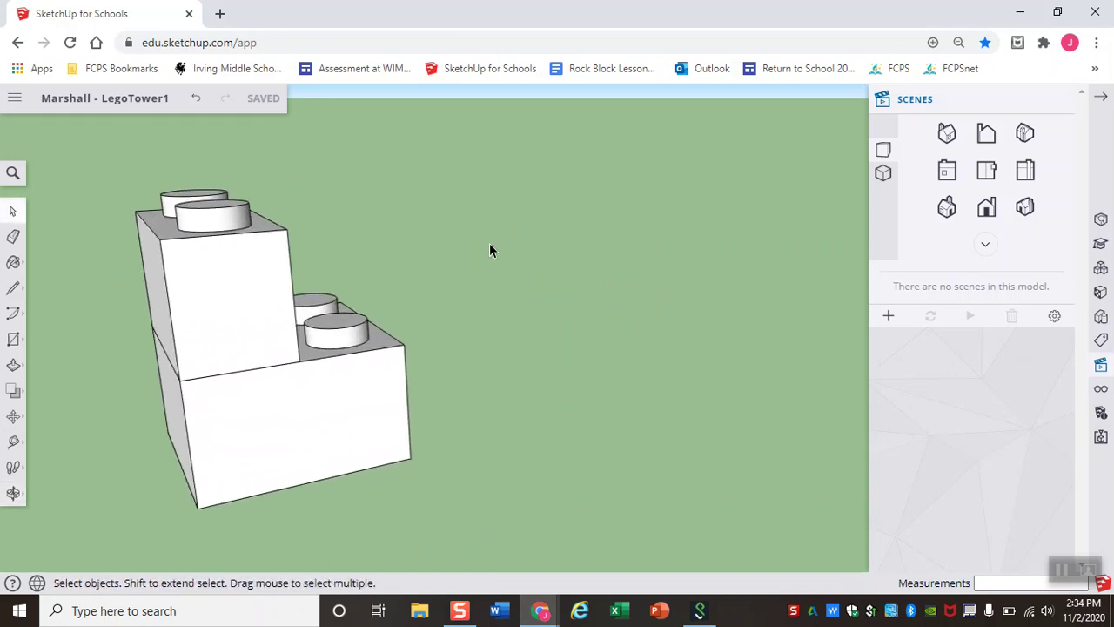
Look at the tower in the standard top, front and isometric views
click(984, 174)
click(987, 208)
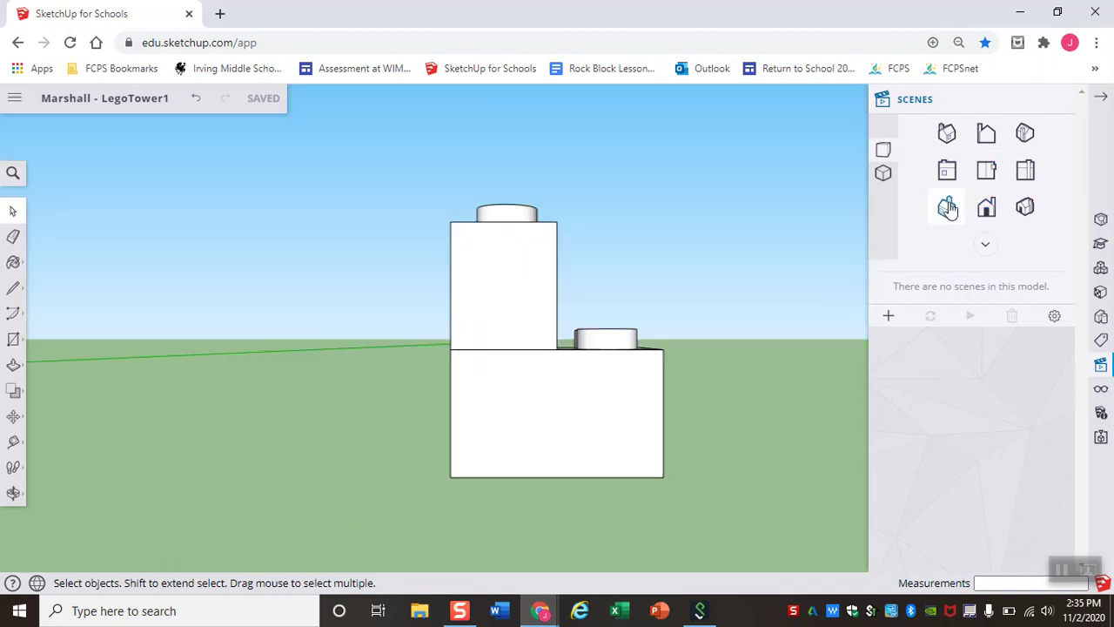
click(947, 208)
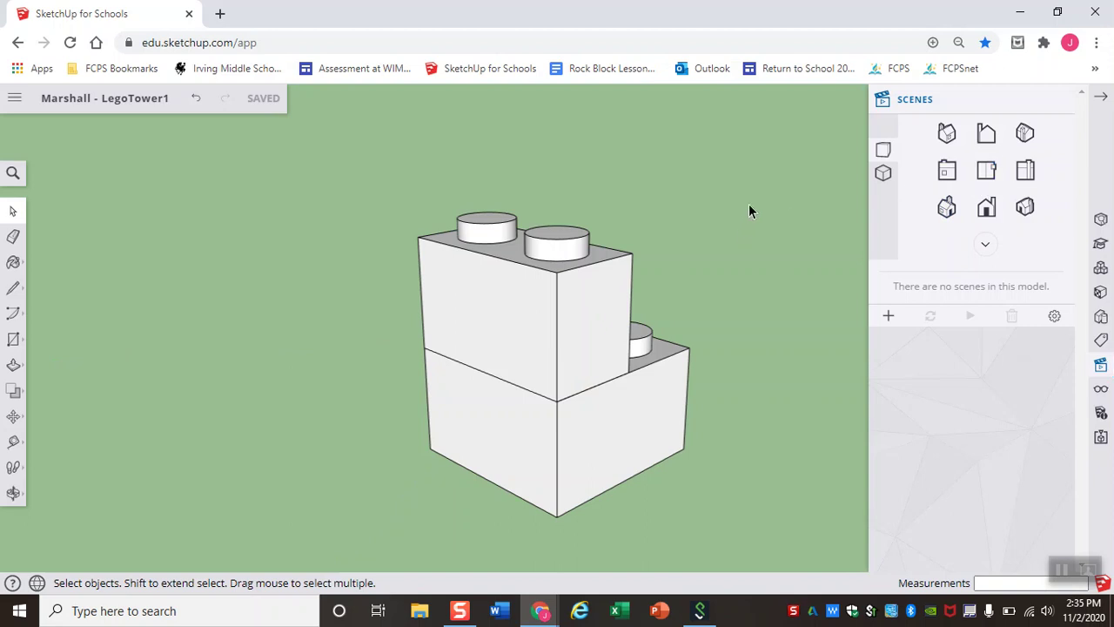
middle_drag(748, 211, 457, 276)
click(995, 172)
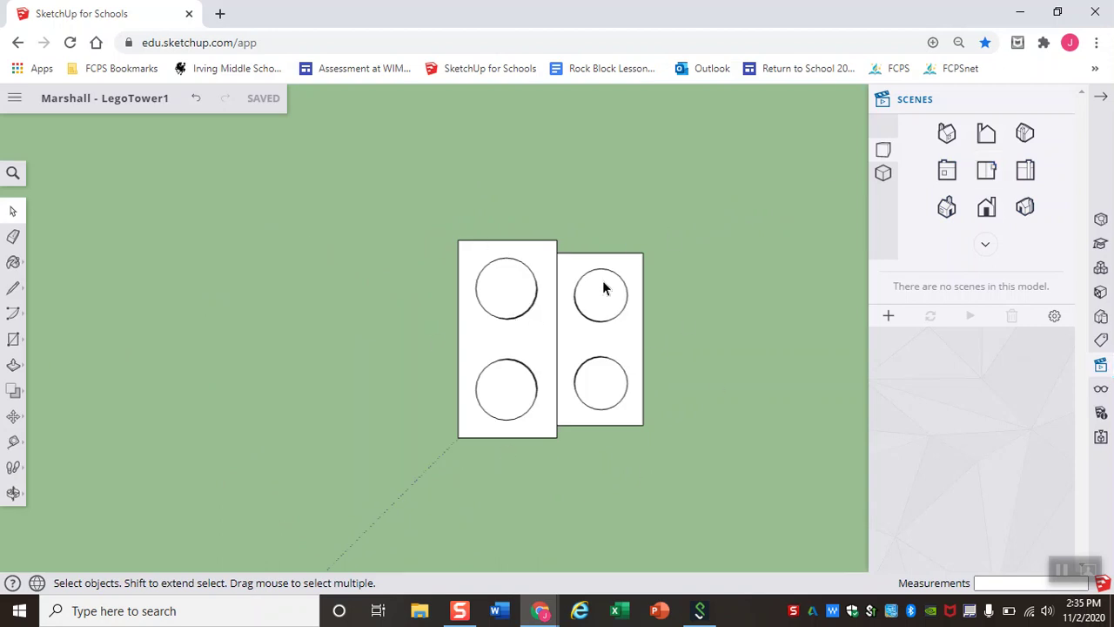
Zoom far out from the tower and bring it back to full size with Zoom Extents
scroll(652, 403, down, 5)
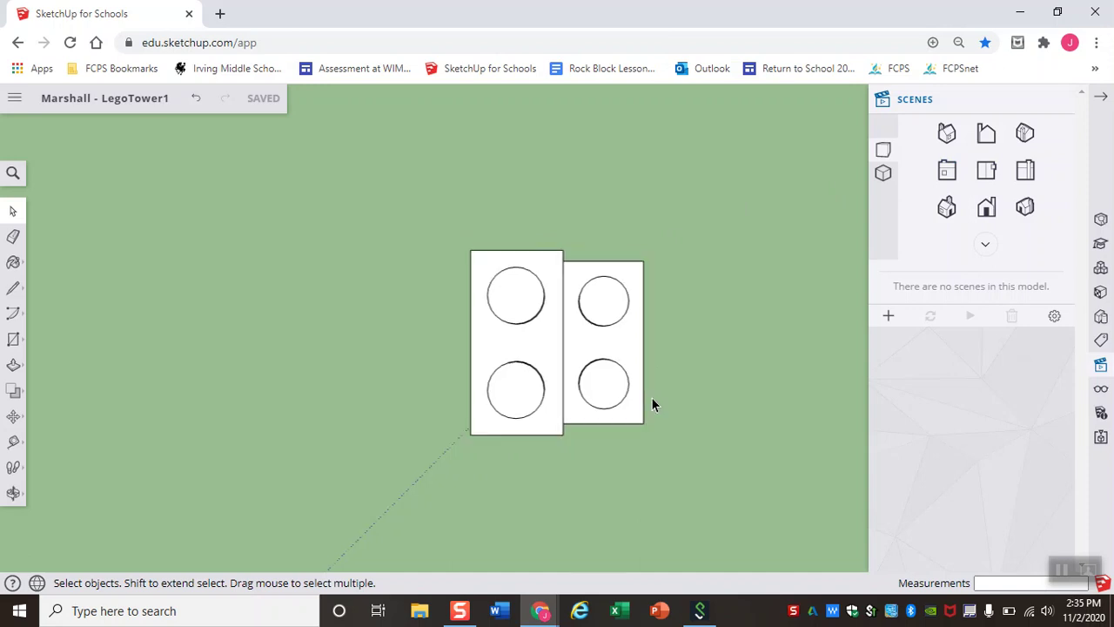
scroll(651, 402, down, 8)
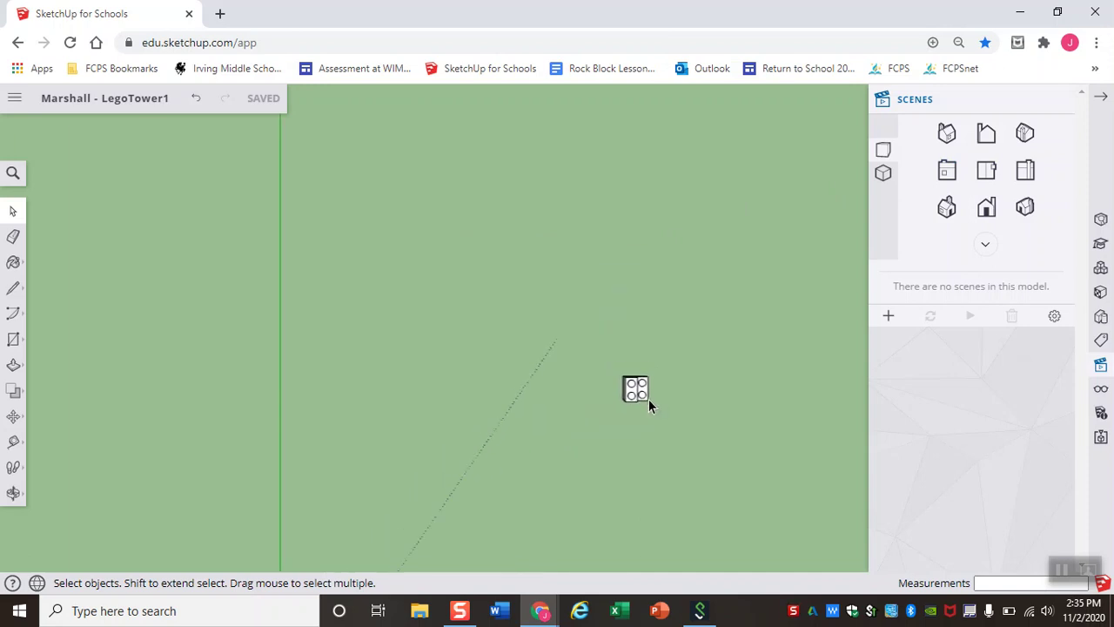
scroll(649, 390, down, 5)
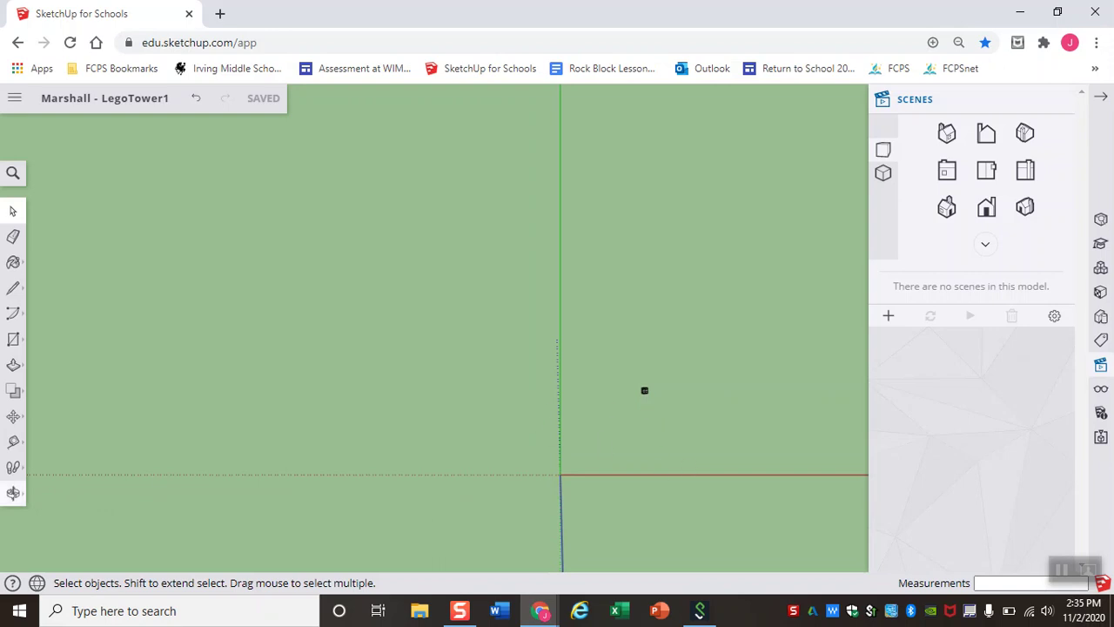
click(13, 494)
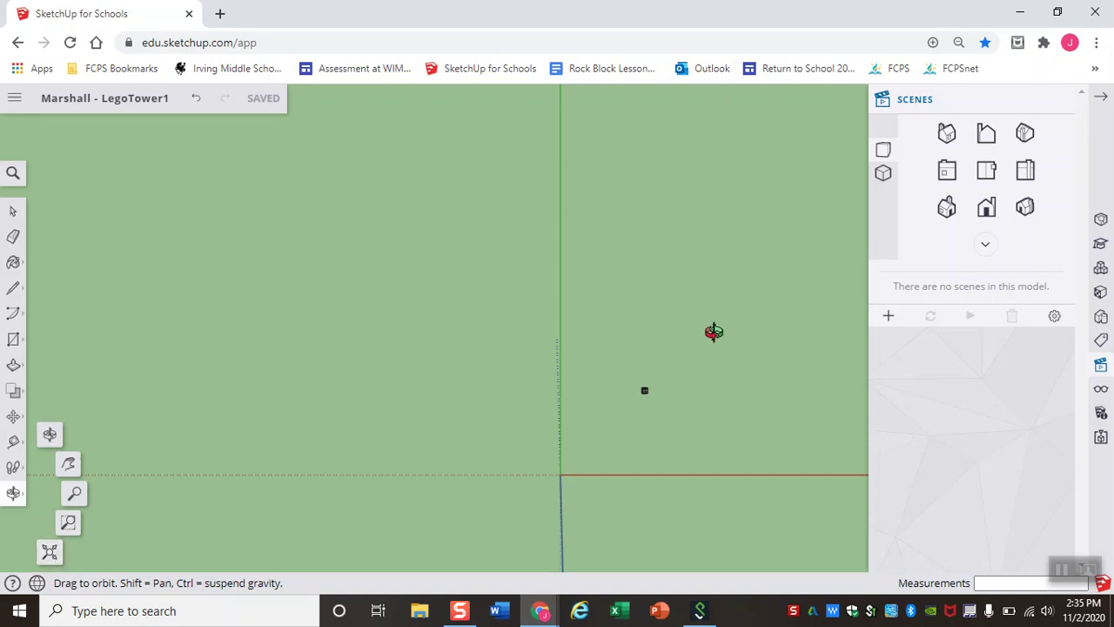
click(49, 553)
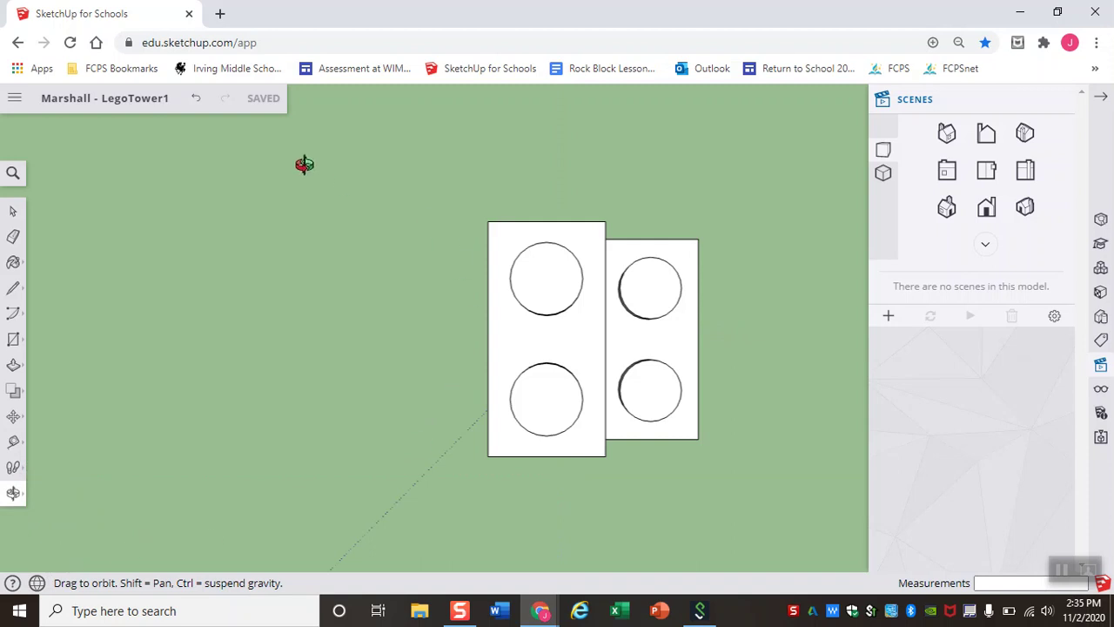
drag(746, 443, 636, 391)
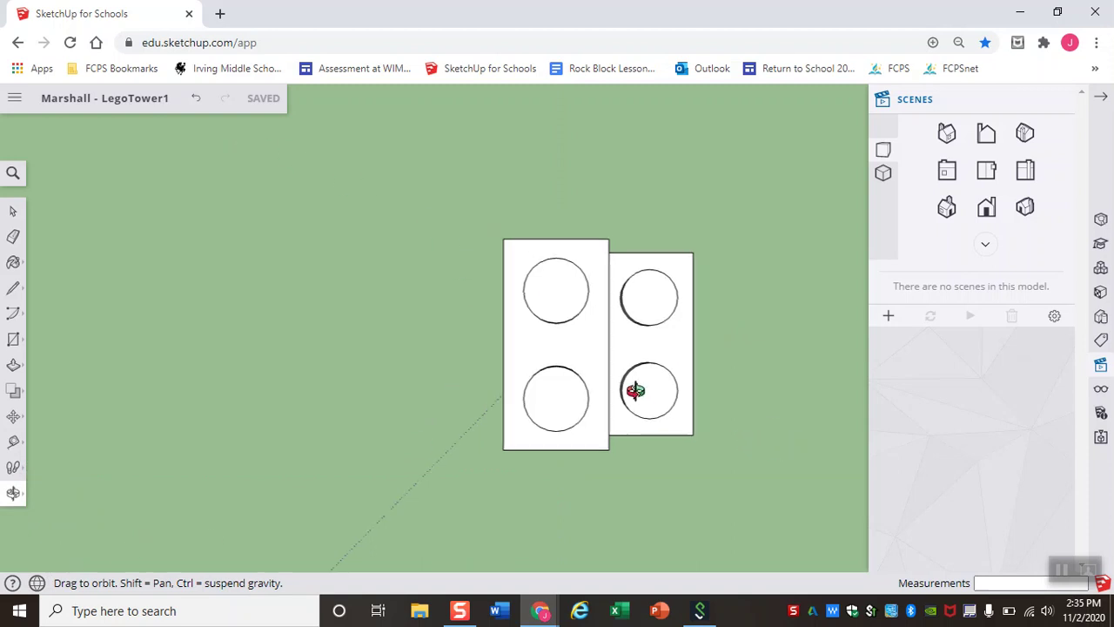
Draw a tiny stray rectangle well away from the tower and apply Zoom Extents to the model
scroll(636, 390, down, 10)
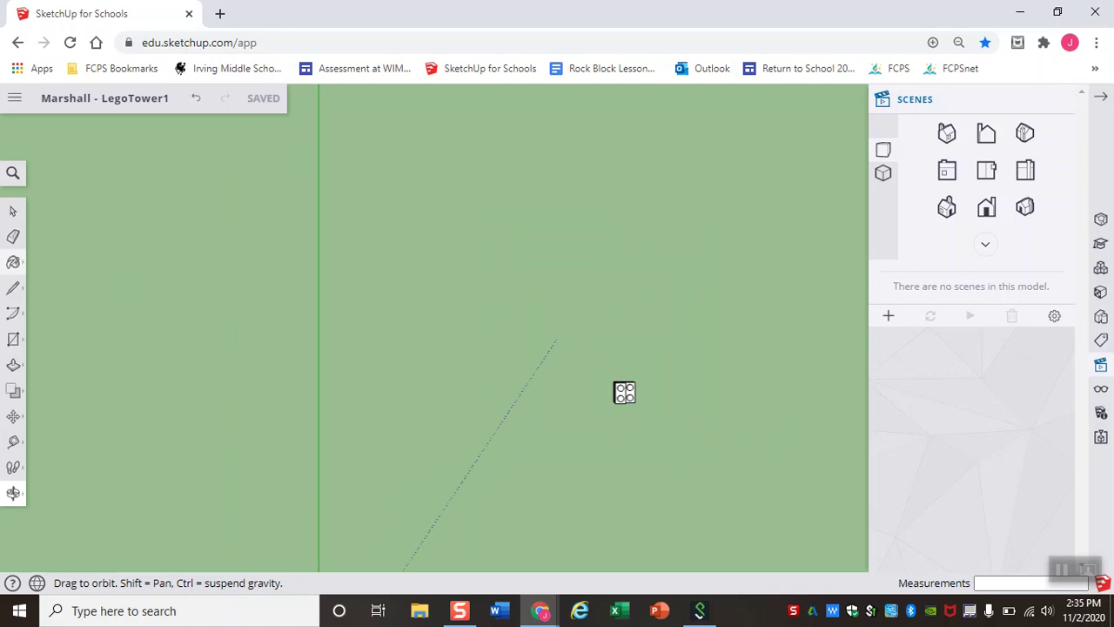
click(13, 339)
click(424, 174)
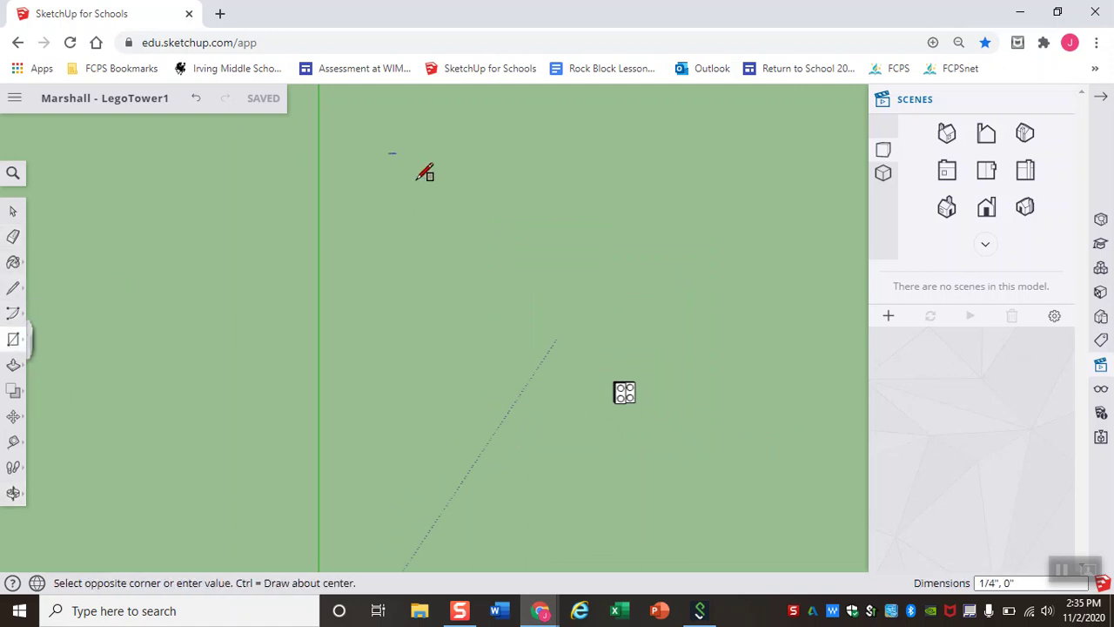
click(417, 179)
scroll(644, 392, up, 3)
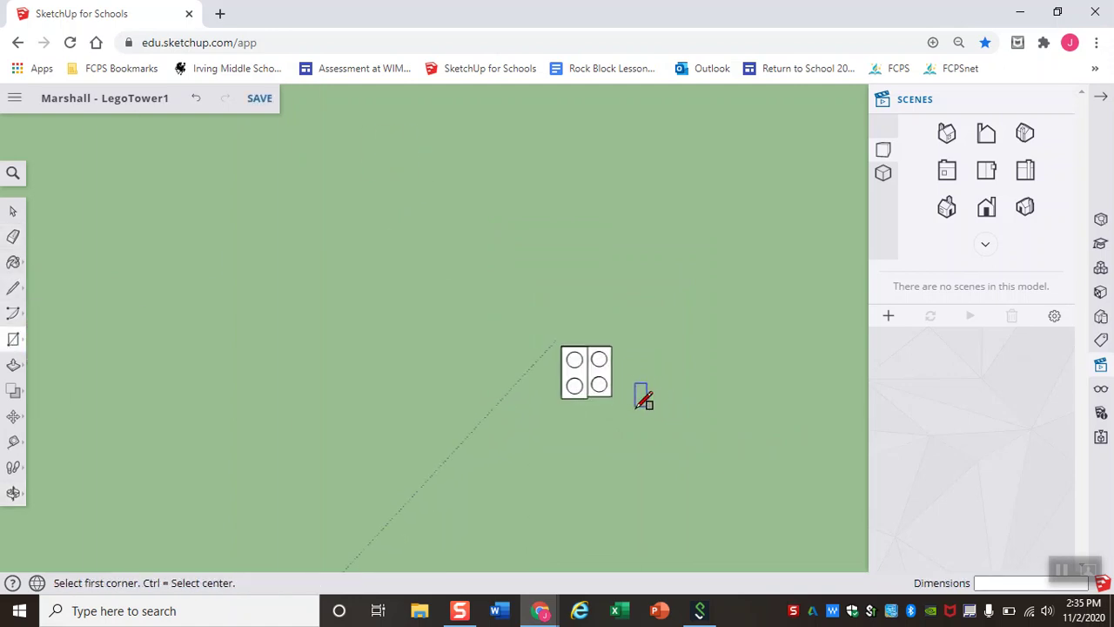
scroll(578, 367, up, 2)
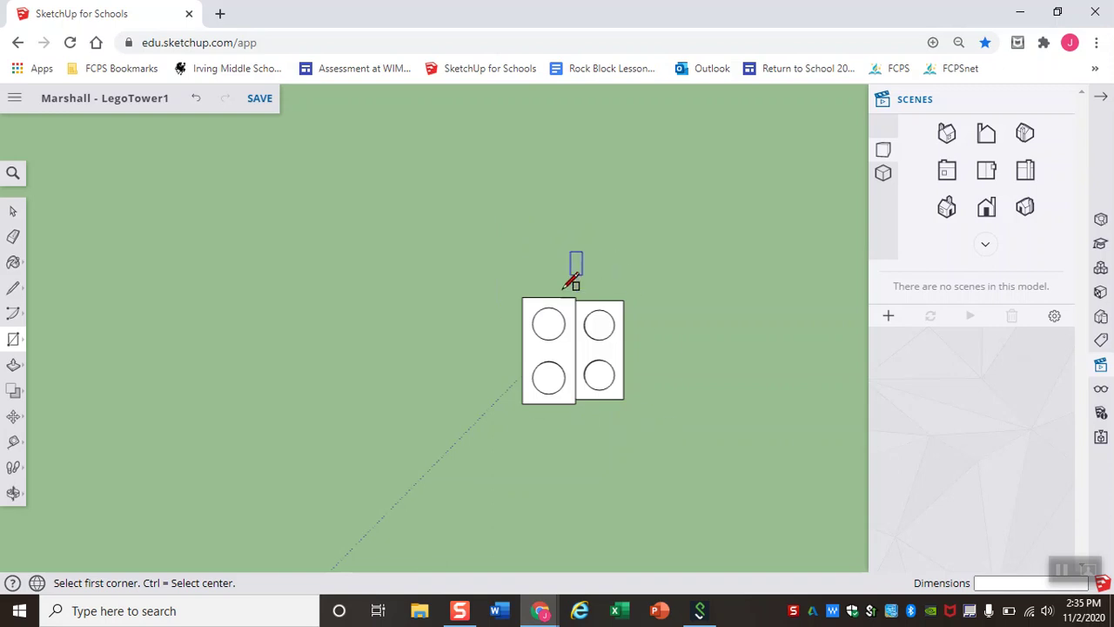
click(13, 493)
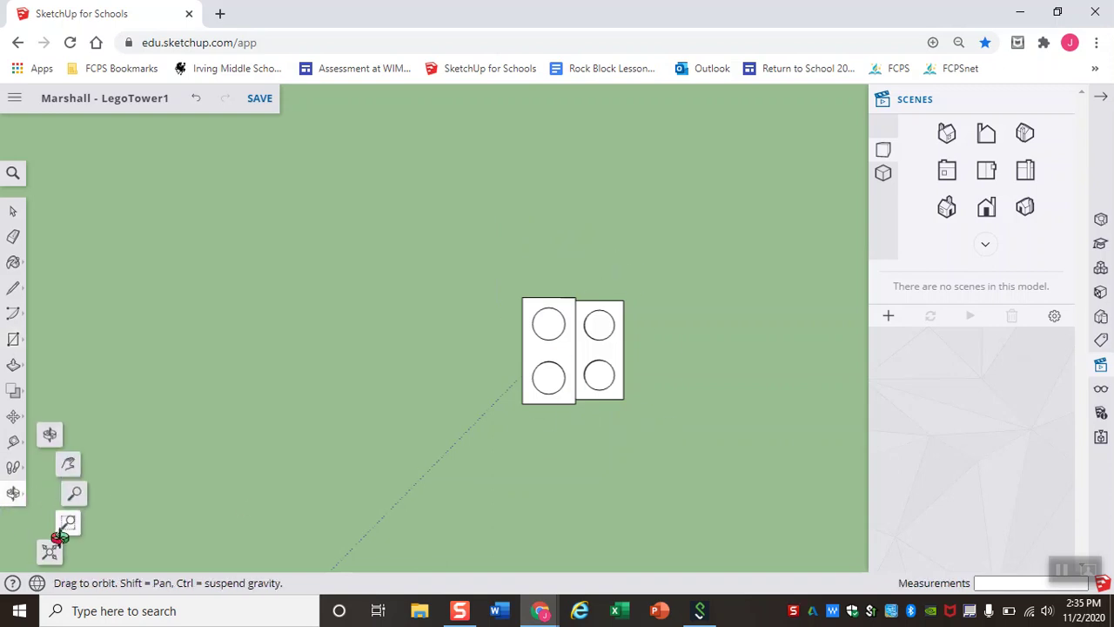
click(50, 551)
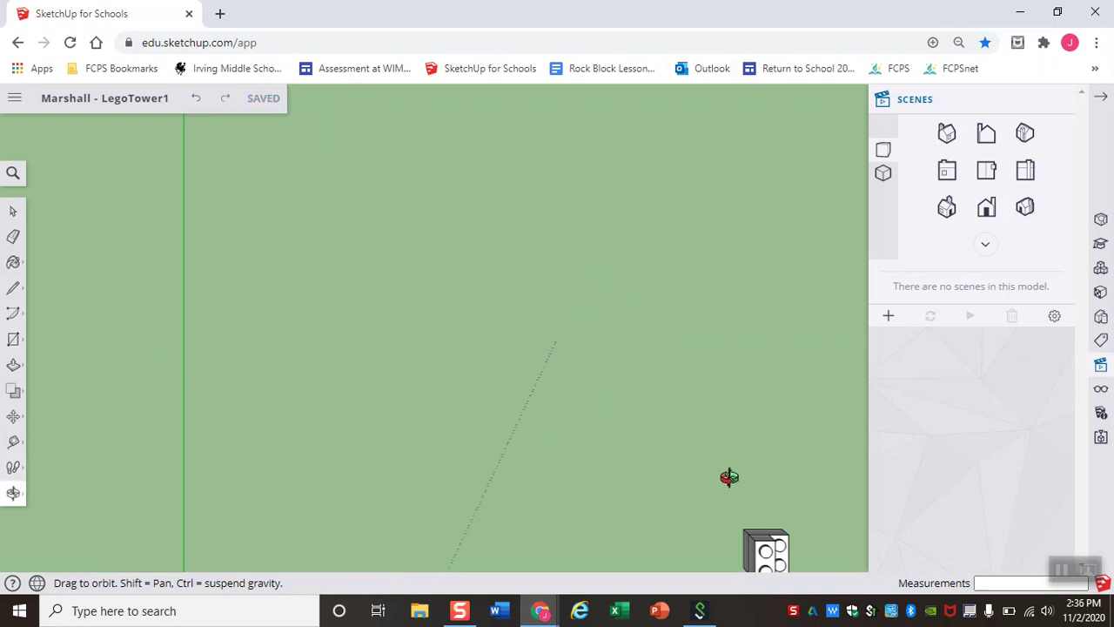
Bring the tower back to the middle of the view and examine it from an angle
drag(739, 500, 601, 407)
scroll(514, 451, up, 4)
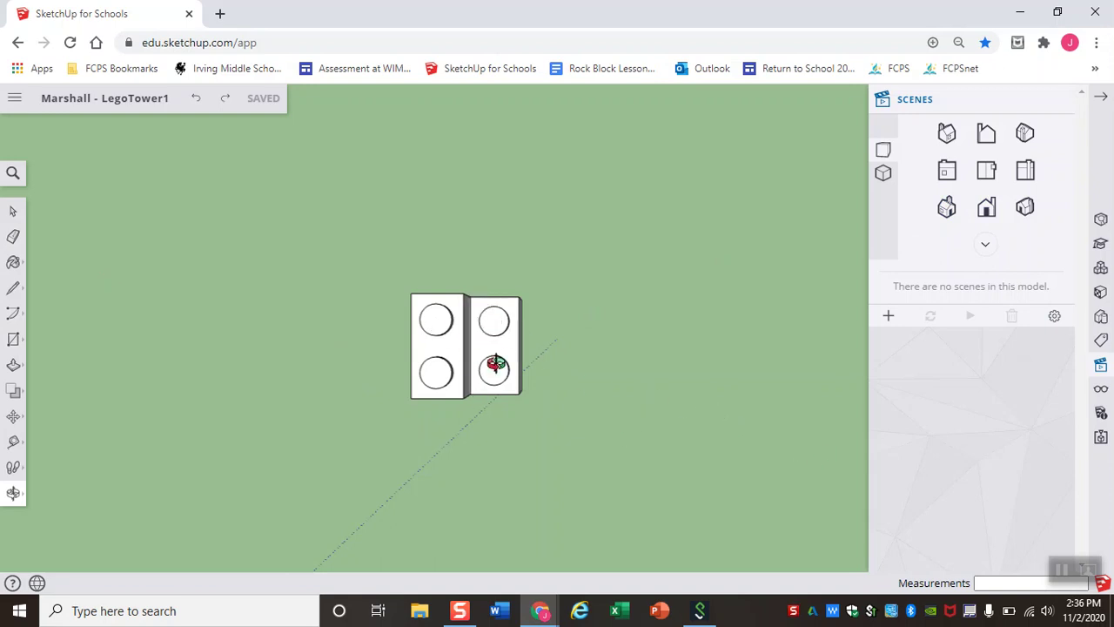
key(h)
drag(438, 375, 562, 137)
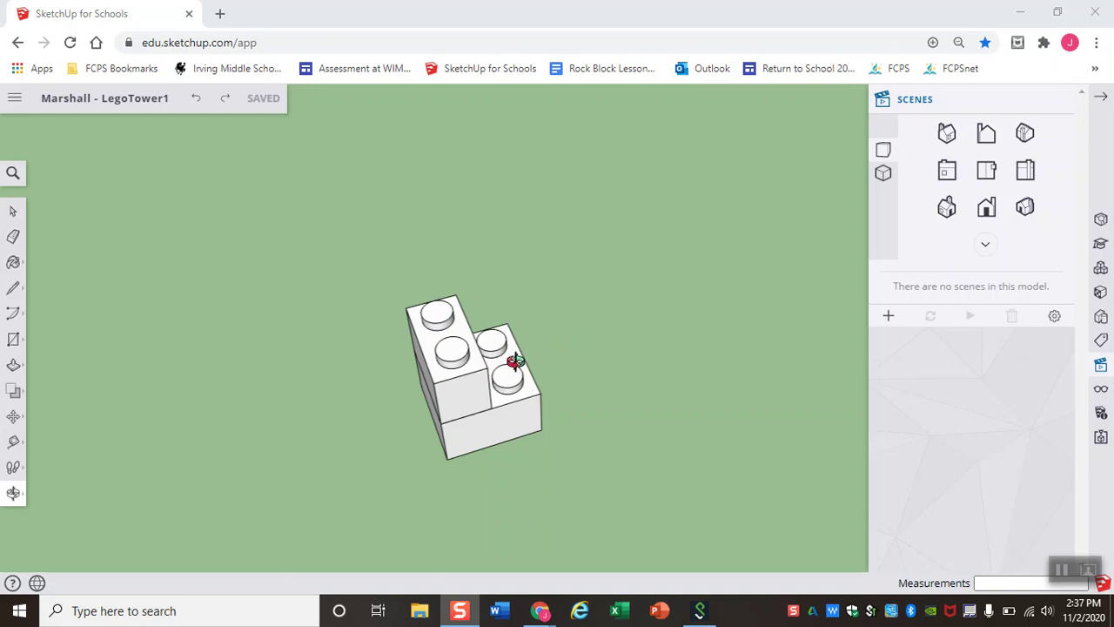
Copy the tower's lower 2x2 brick and paste two copies side by side on open ground beside the tower
click(23, 218)
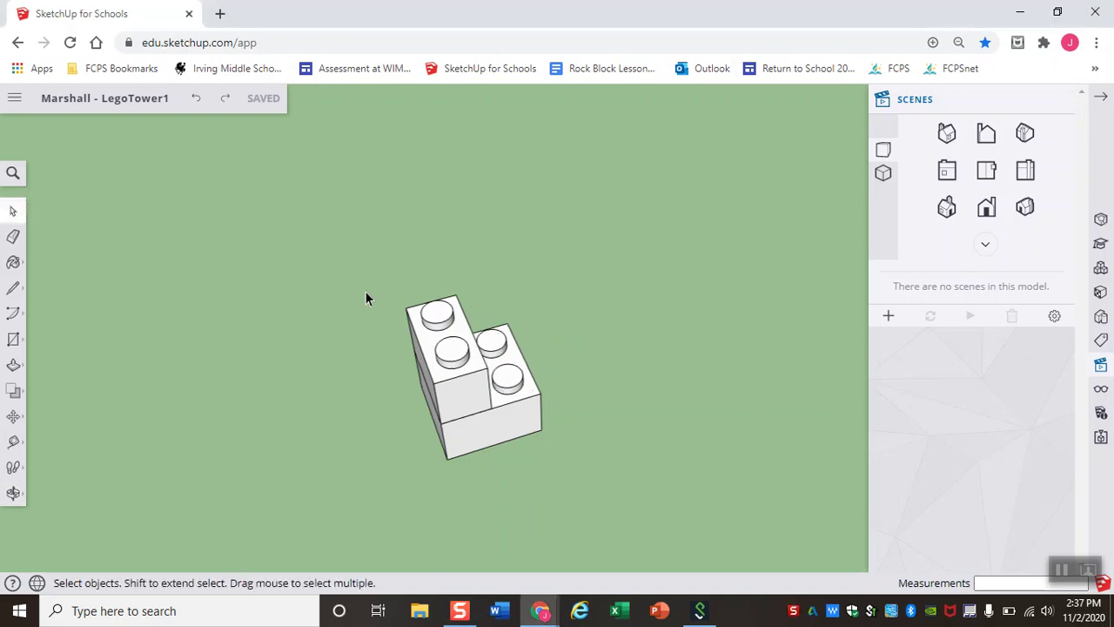
click(530, 411)
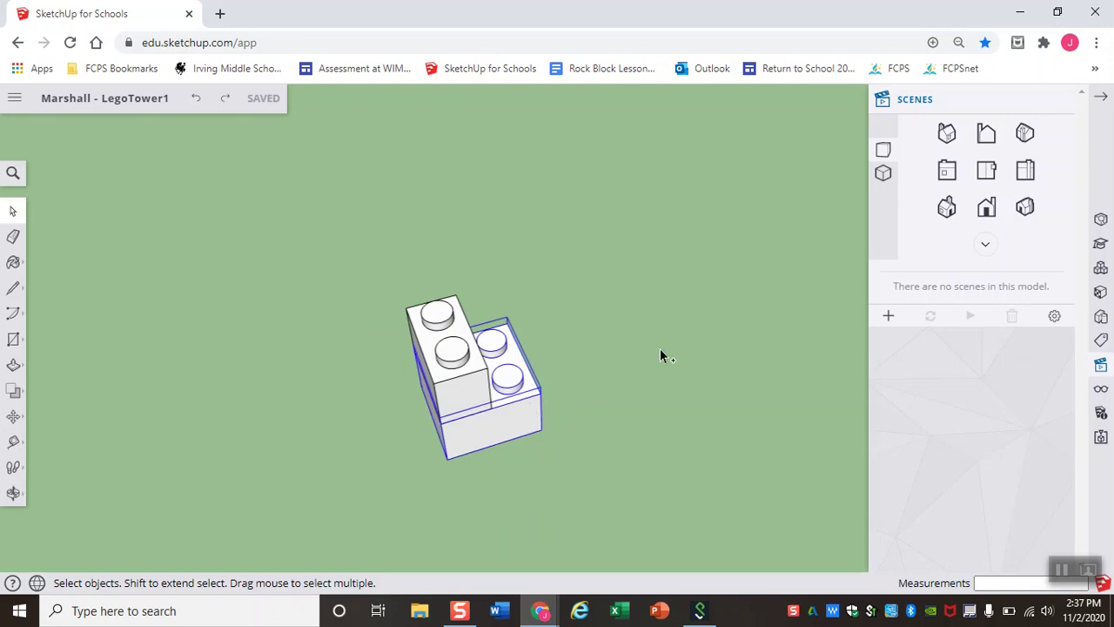
key(ctrl+v)
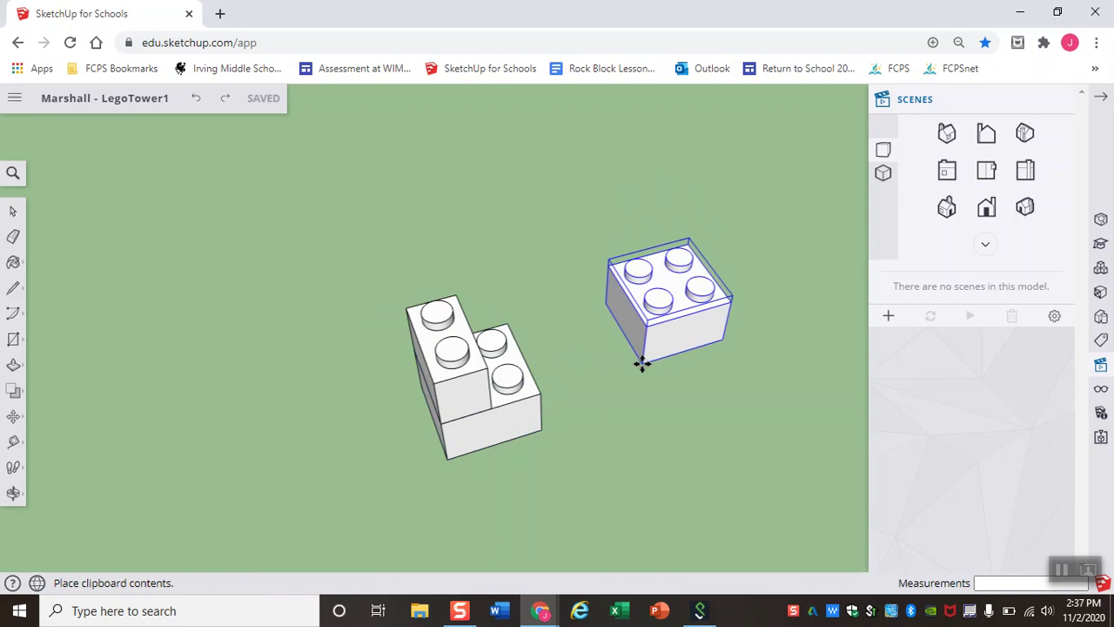
click(634, 342)
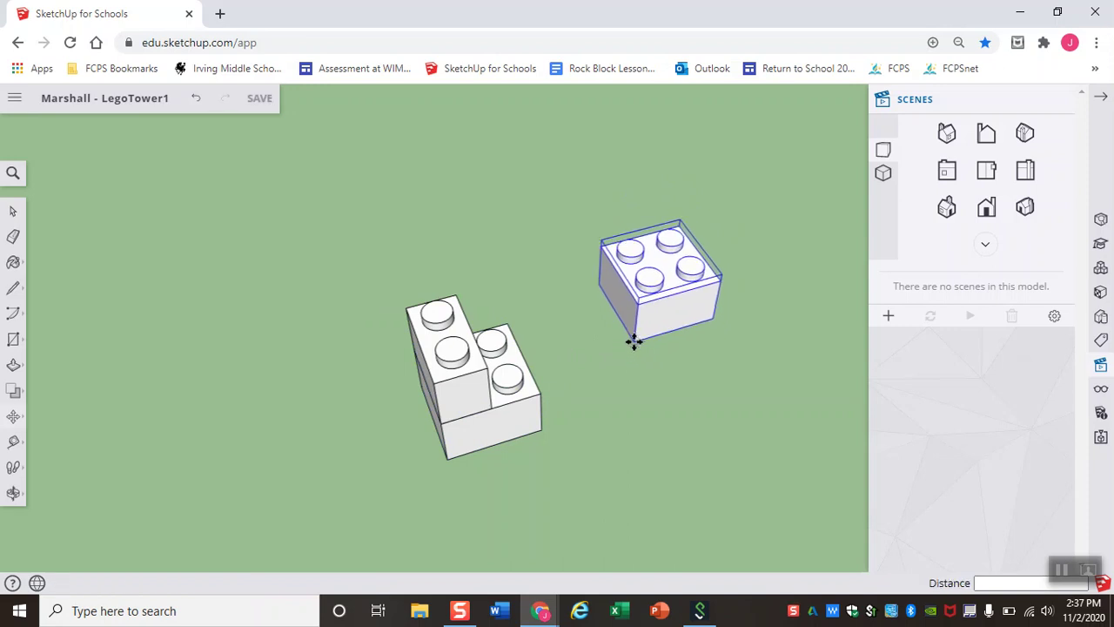
key(ctrl+v)
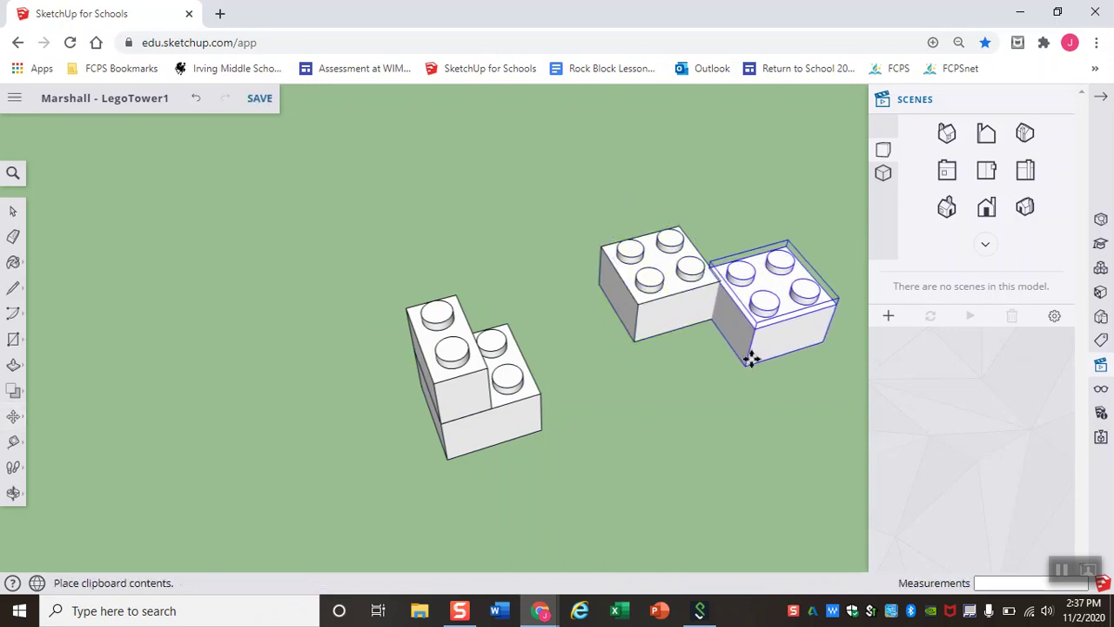
click(738, 316)
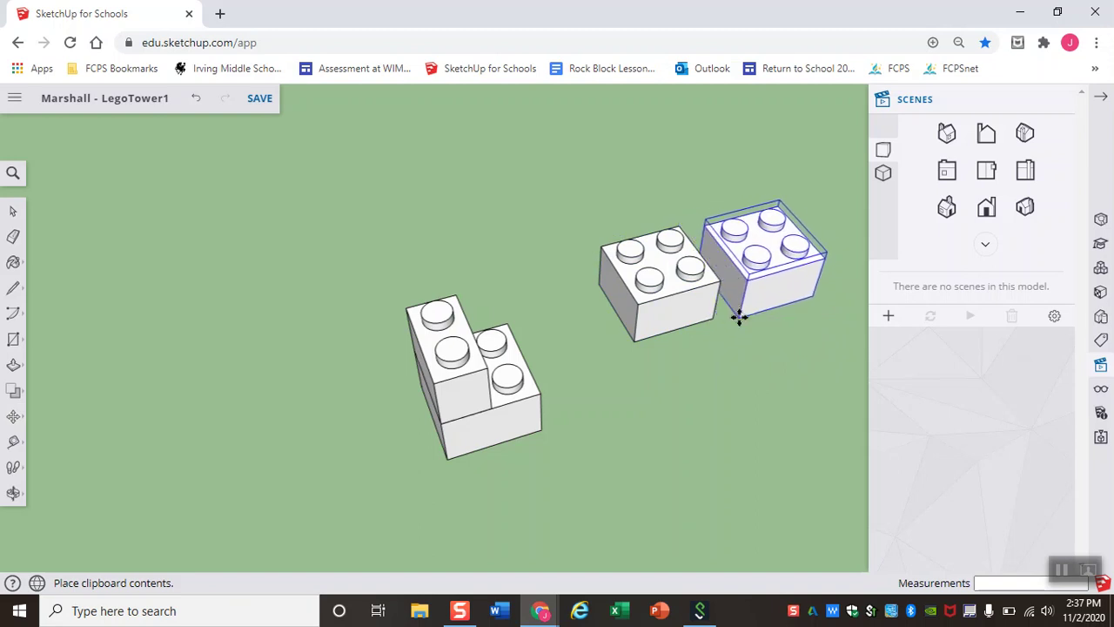
Move the second pasted brick by its upper front corner onto the matching corner of the first copy, joining them end to end
key(m)
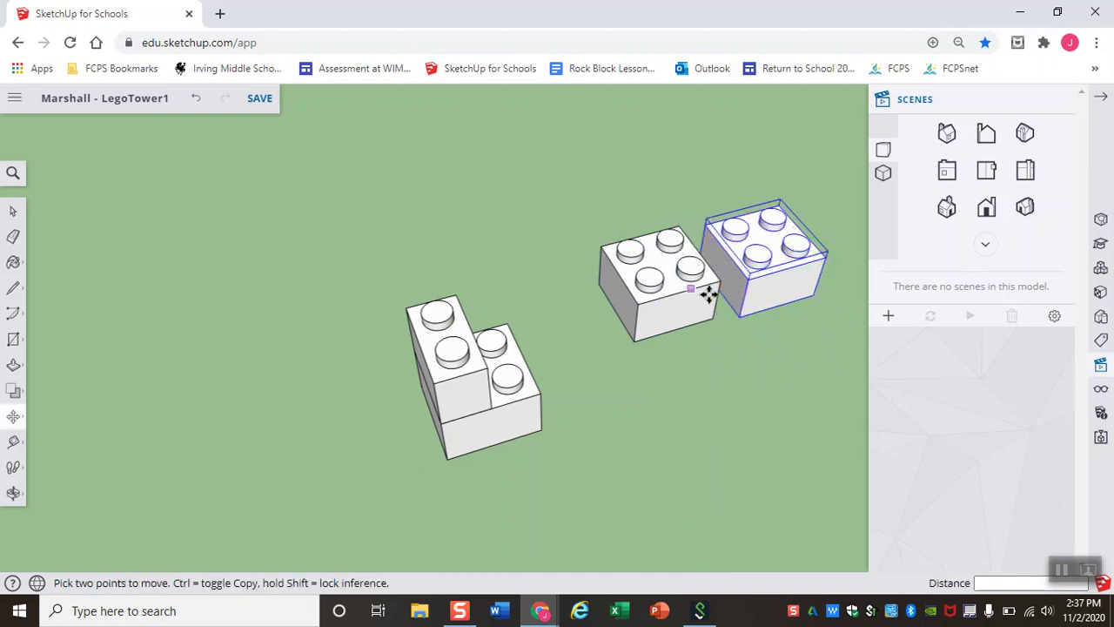
middle_drag(786, 313, 552, 356)
scroll(582, 373, up, 6)
click(947, 206)
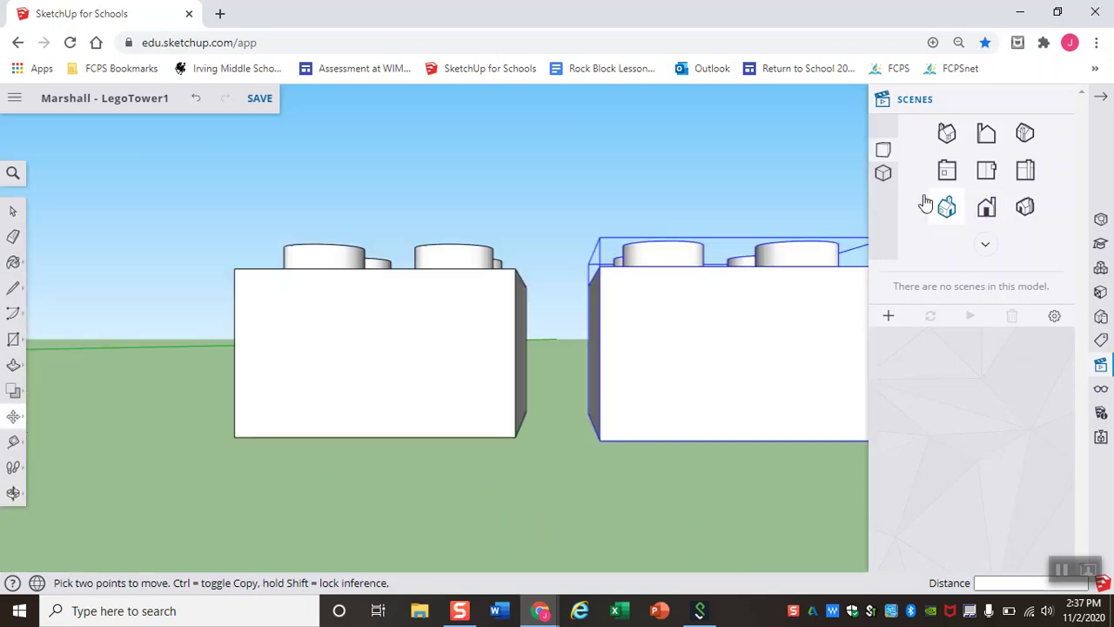
middle_drag(741, 203, 646, 222)
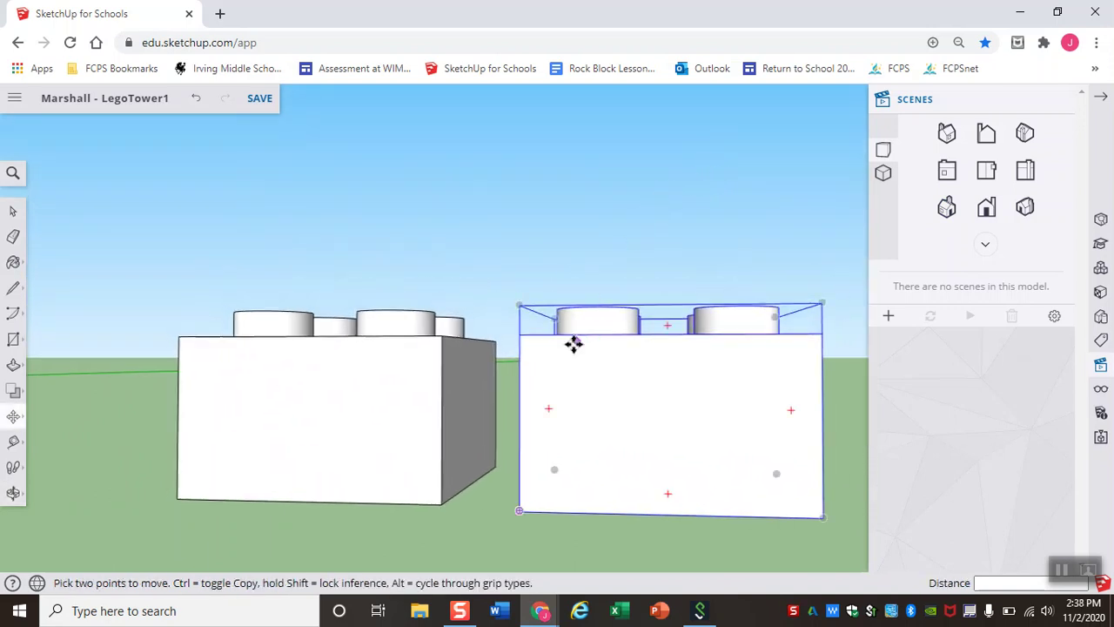
click(519, 337)
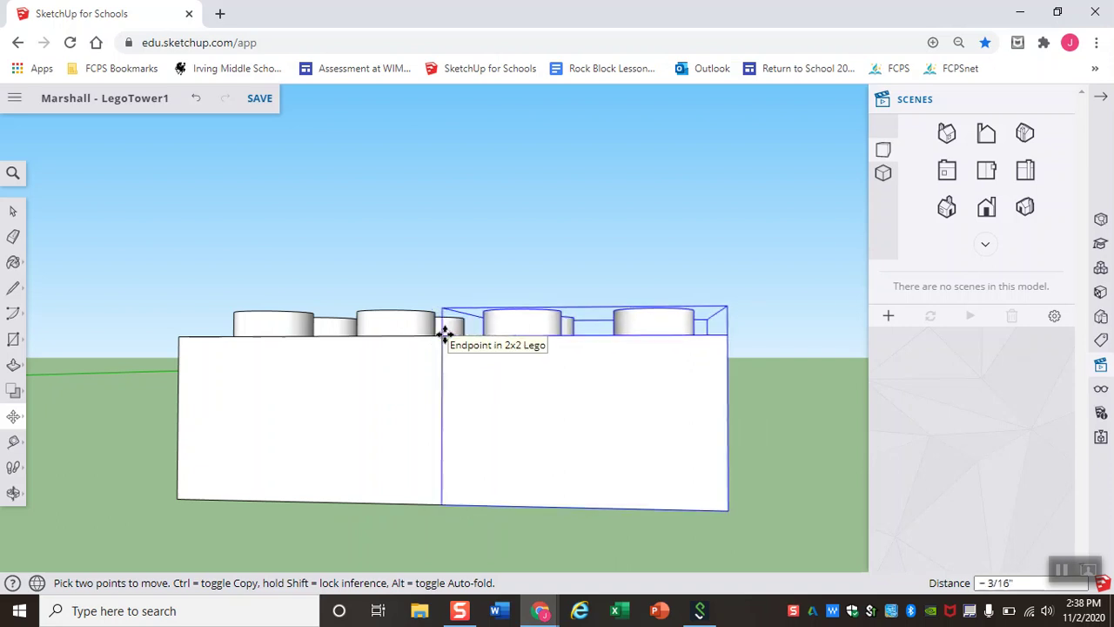
click(444, 335)
Inspect the joint between the two bricks from above and from the front to check their alignment
middle_drag(408, 197, 404, 389)
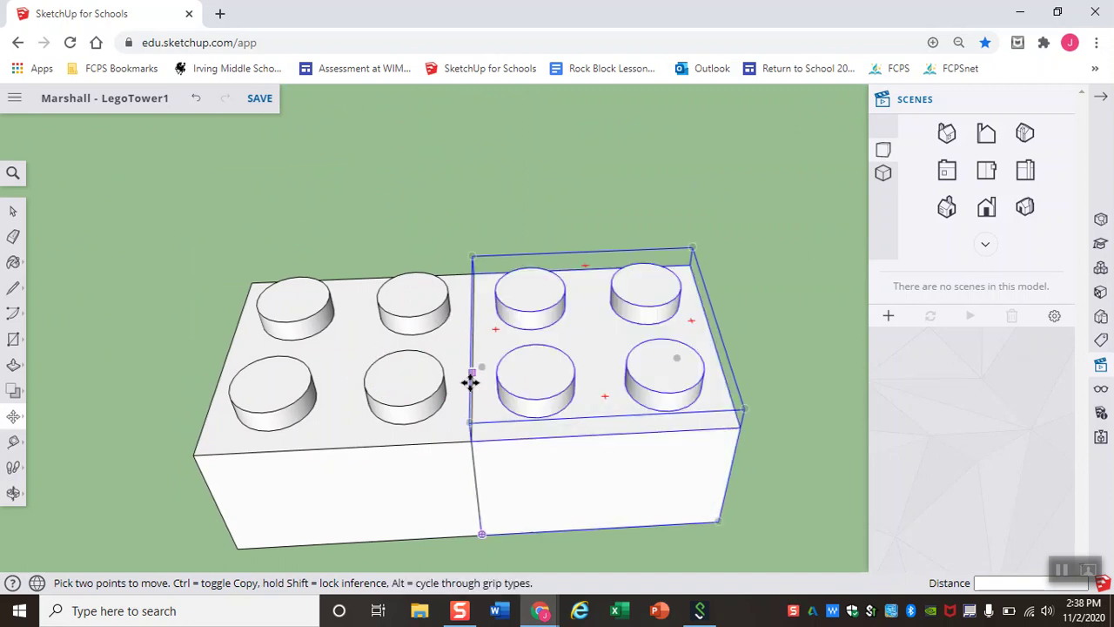
middle_drag(429, 191, 446, 386)
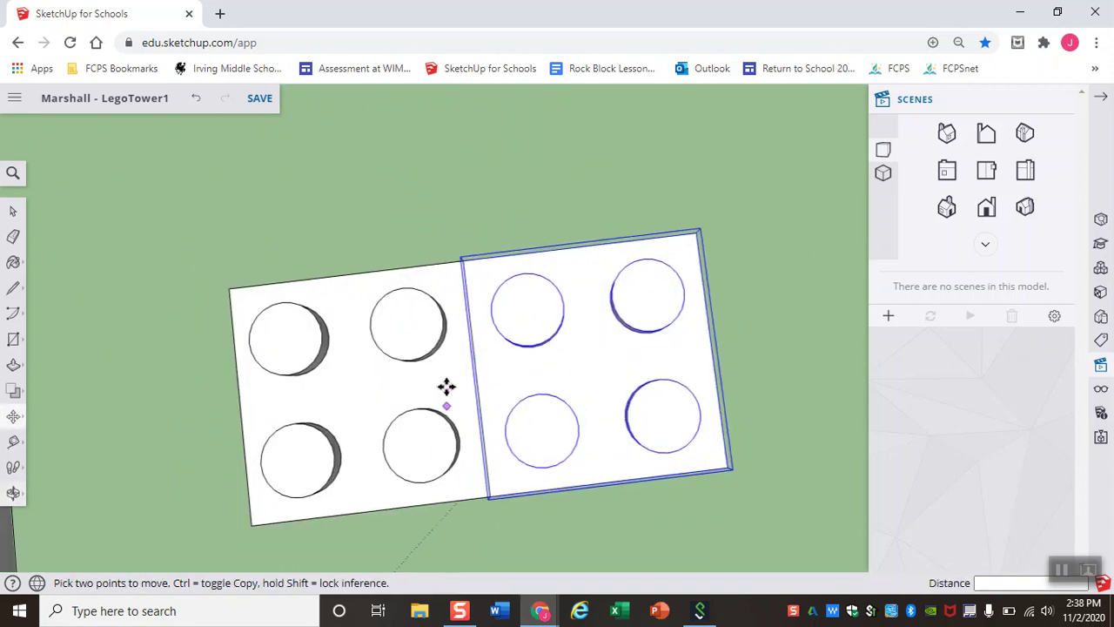
middle_drag(446, 222, 458, 296)
scroll(462, 279, up, 6)
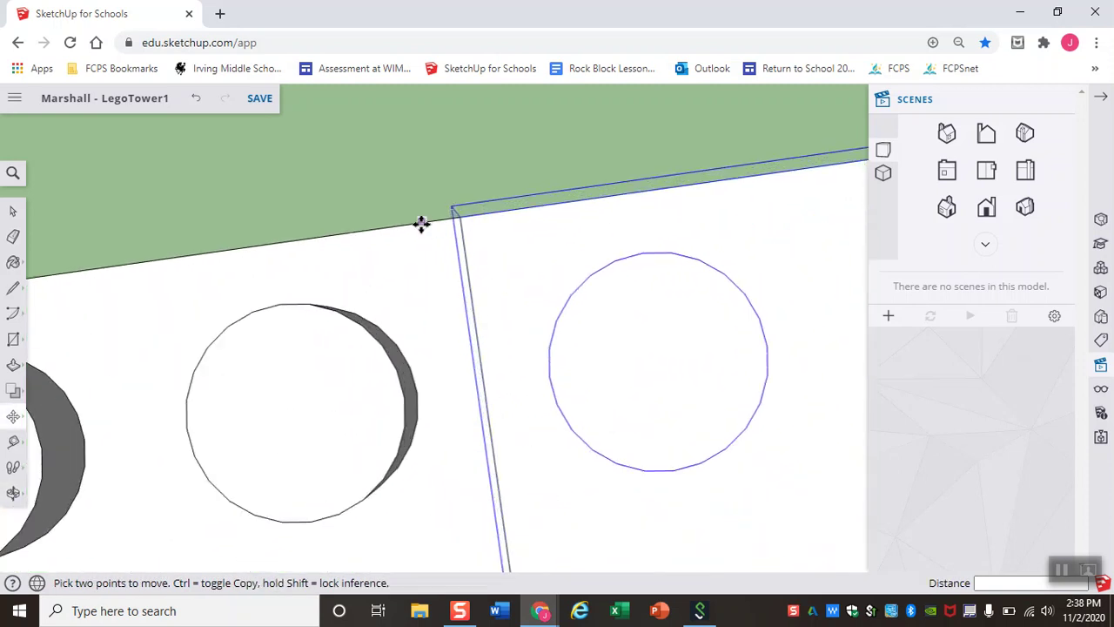
click(471, 204)
scroll(497, 248, down, 5)
middle_drag(517, 393, 450, 221)
key(m)
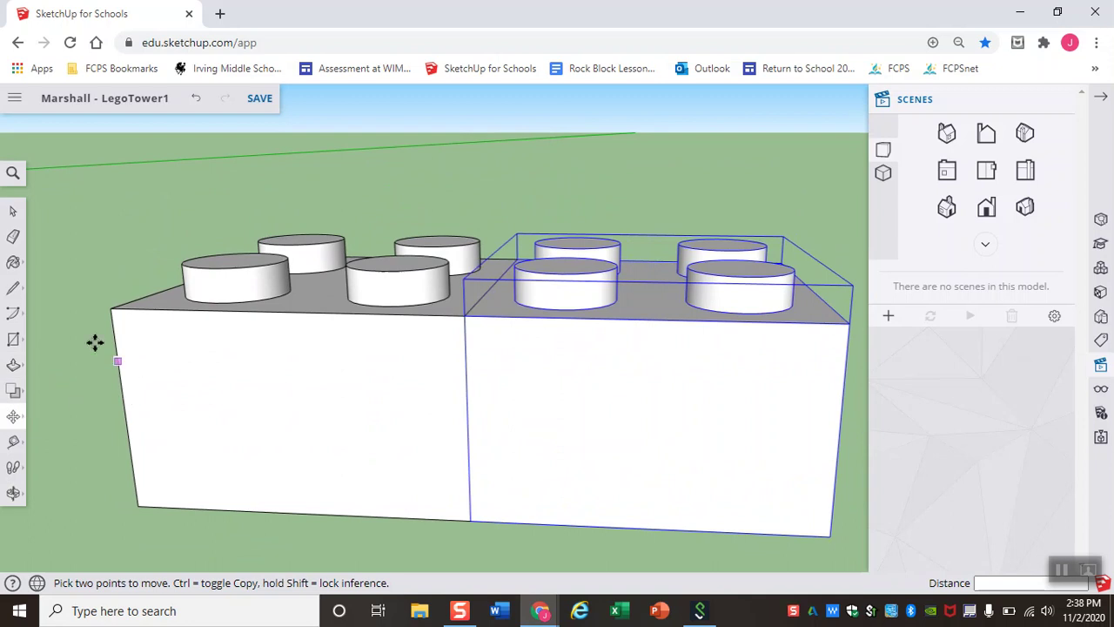
click(13, 212)
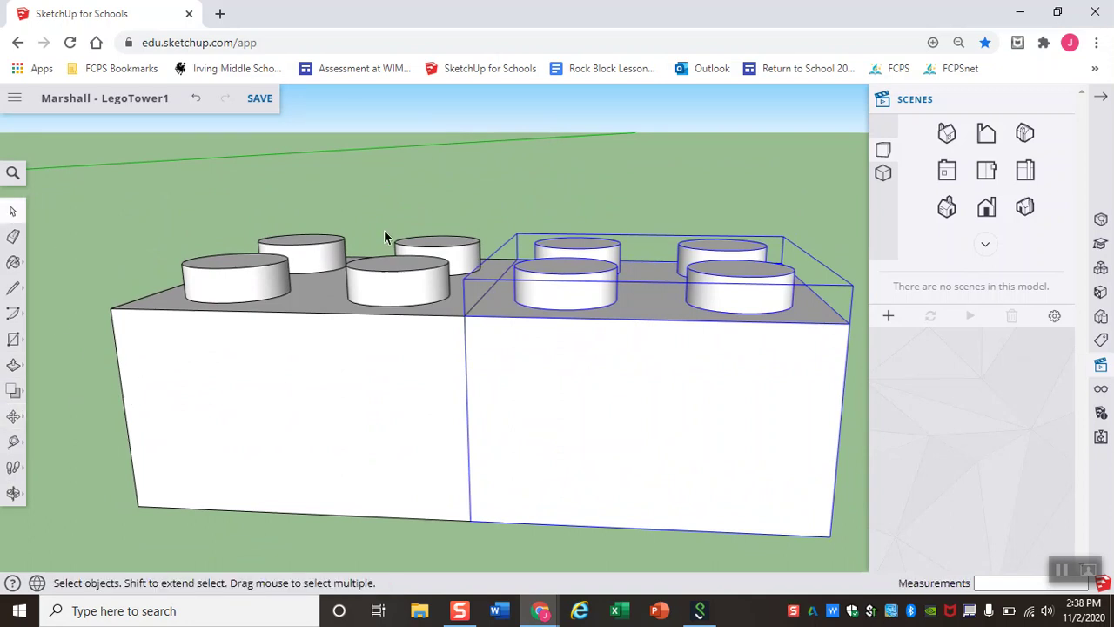
Merge the two joined 2x2 bricks into a single 2x4 brick with the Outer Shell tool
click(468, 183)
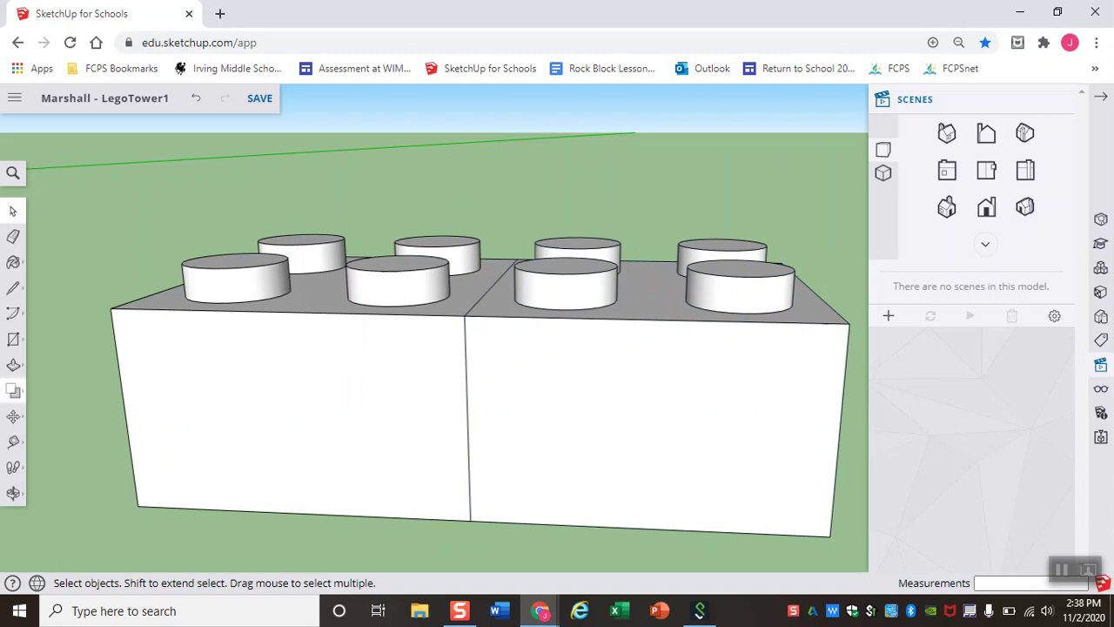
click(16, 393)
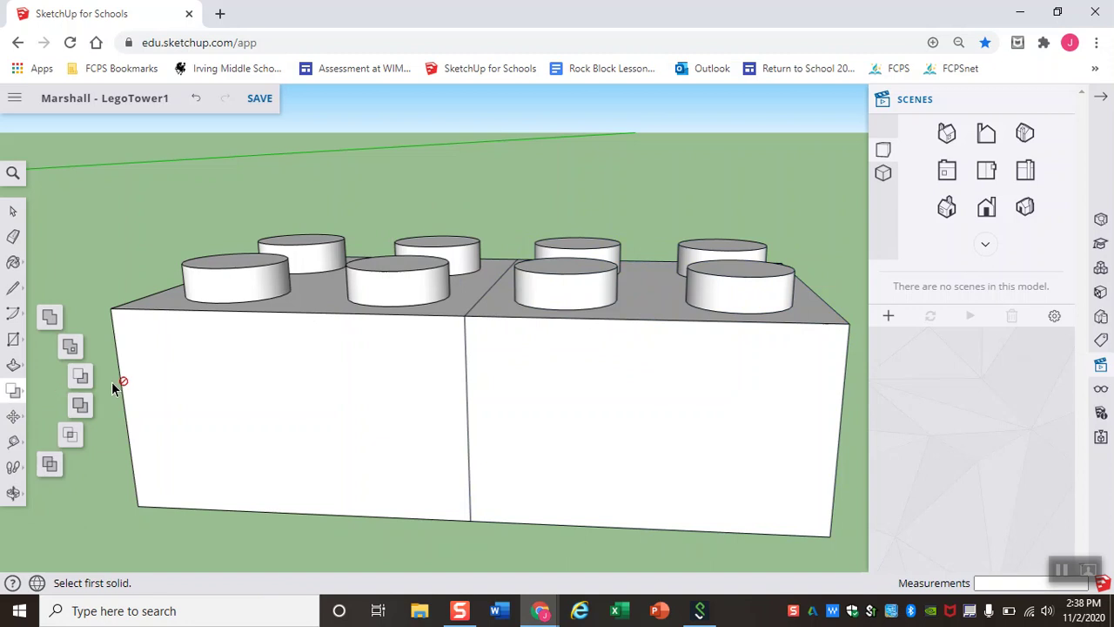
click(49, 319)
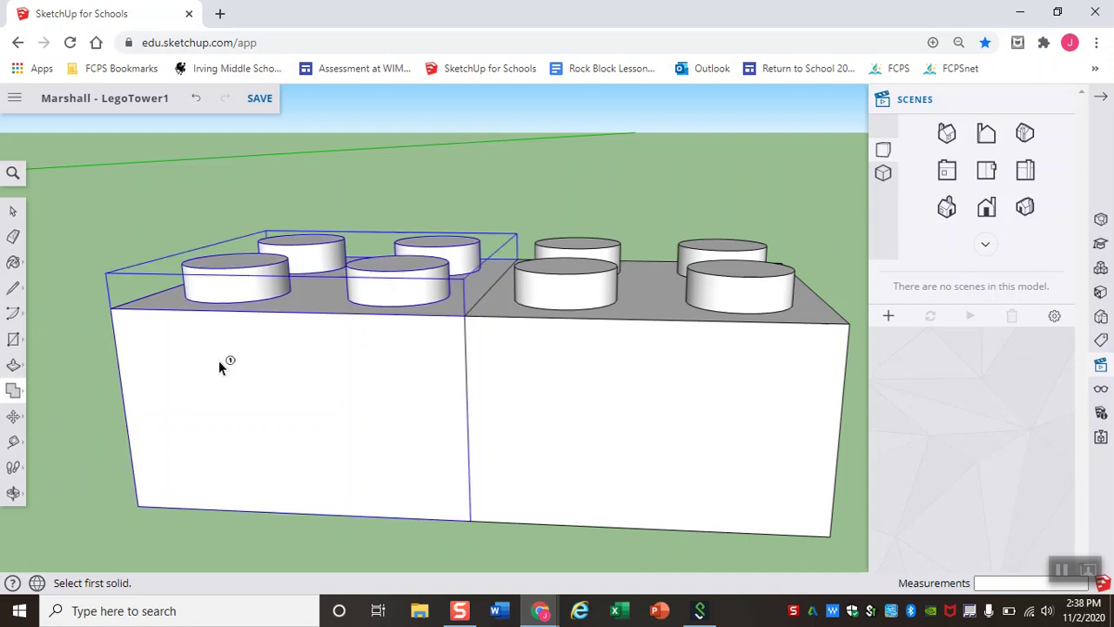
click(305, 398)
click(620, 364)
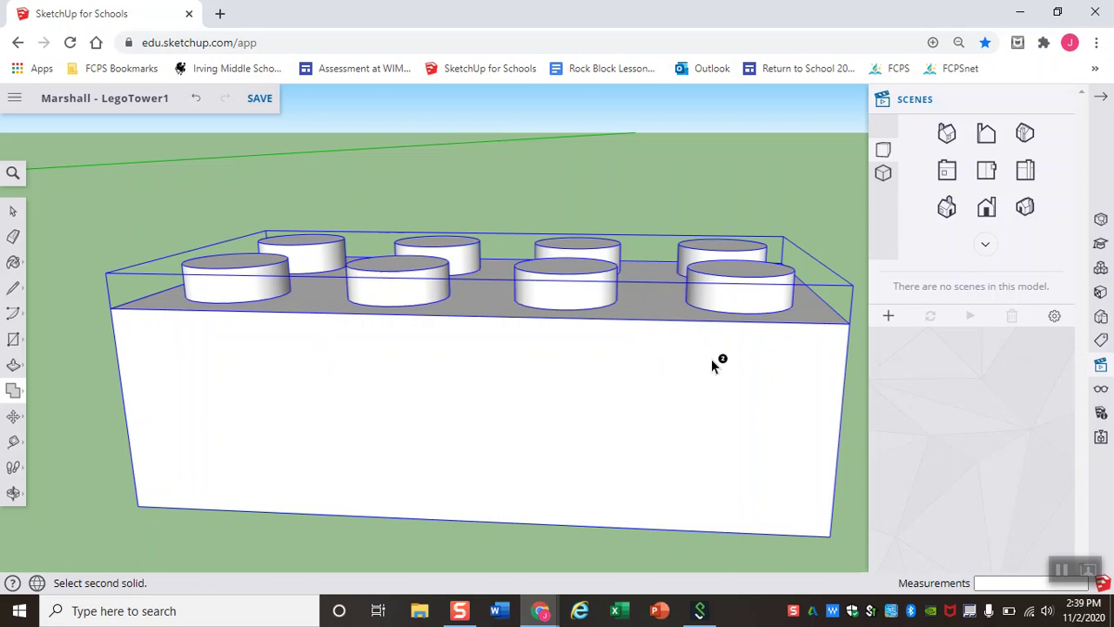
Move the merged 2x4 brick a short distance to test that it behaves as one piece
click(13, 212)
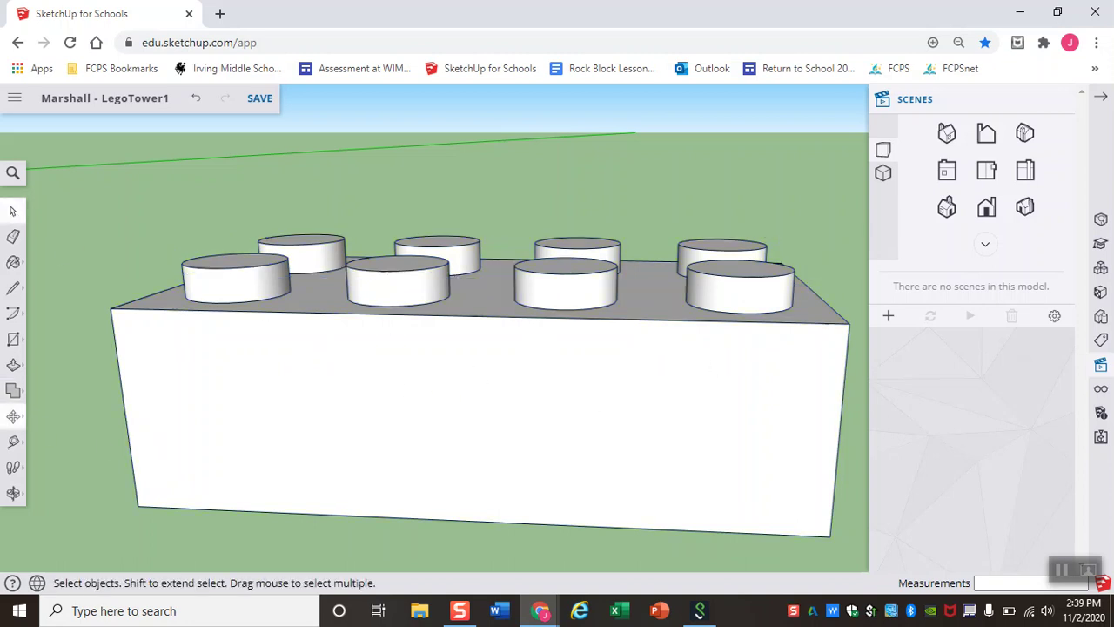
click(13, 416)
click(508, 417)
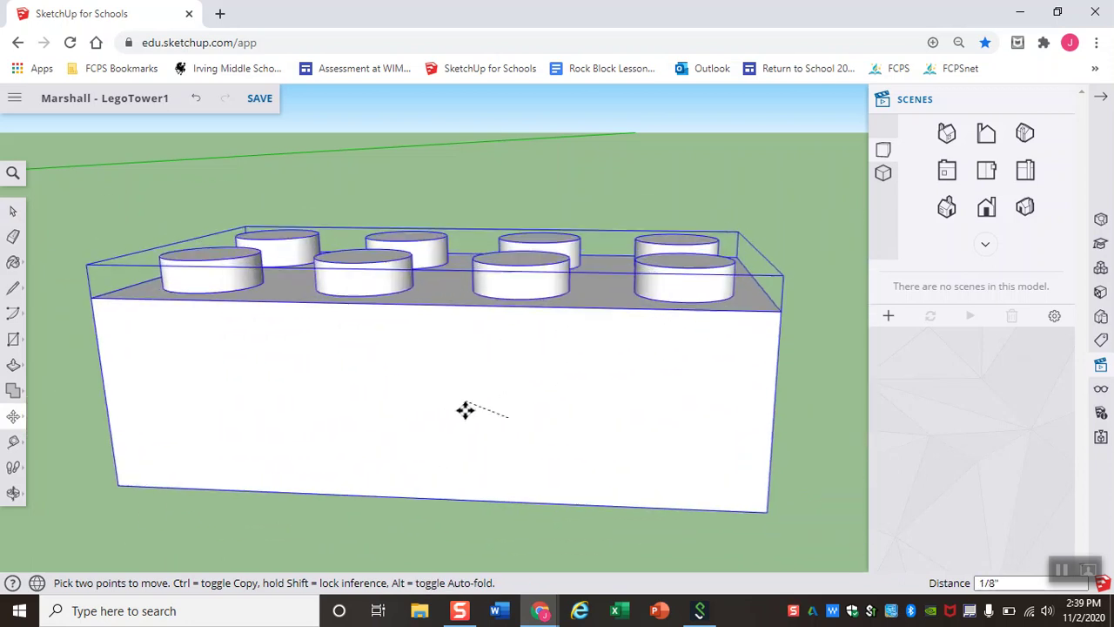
click(515, 384)
Copy the tower's upper 1x2 brick and paste two copies on open ground beyond the 2x4 brick
middle_drag(450, 361, 554, 380)
scroll(557, 374, down, 4)
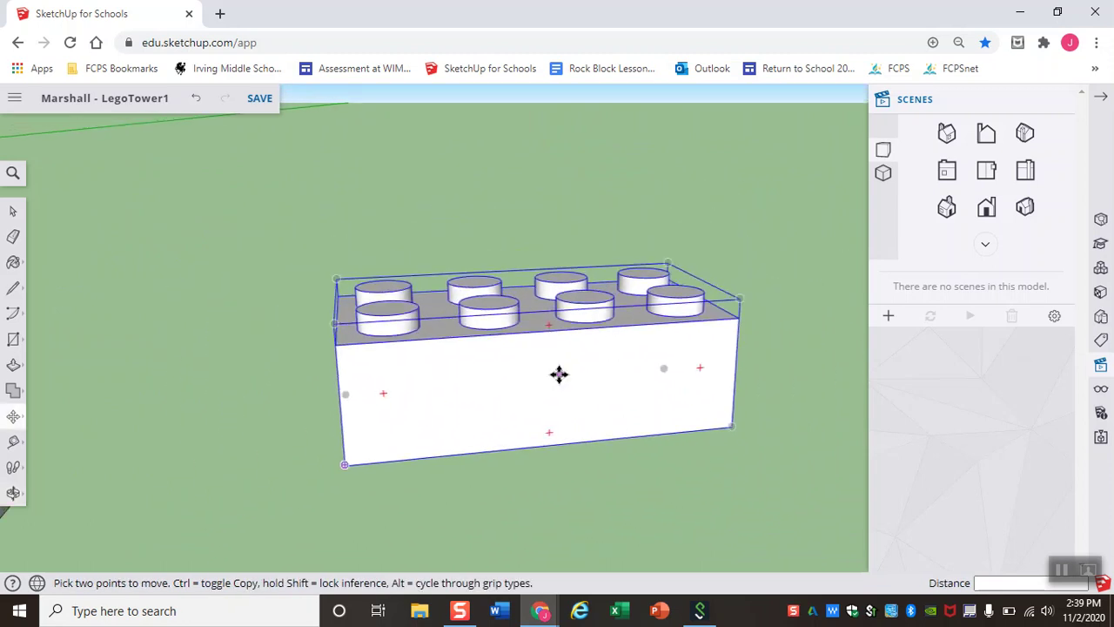
scroll(368, 410, down, 2)
middle_drag(351, 389, 358, 376)
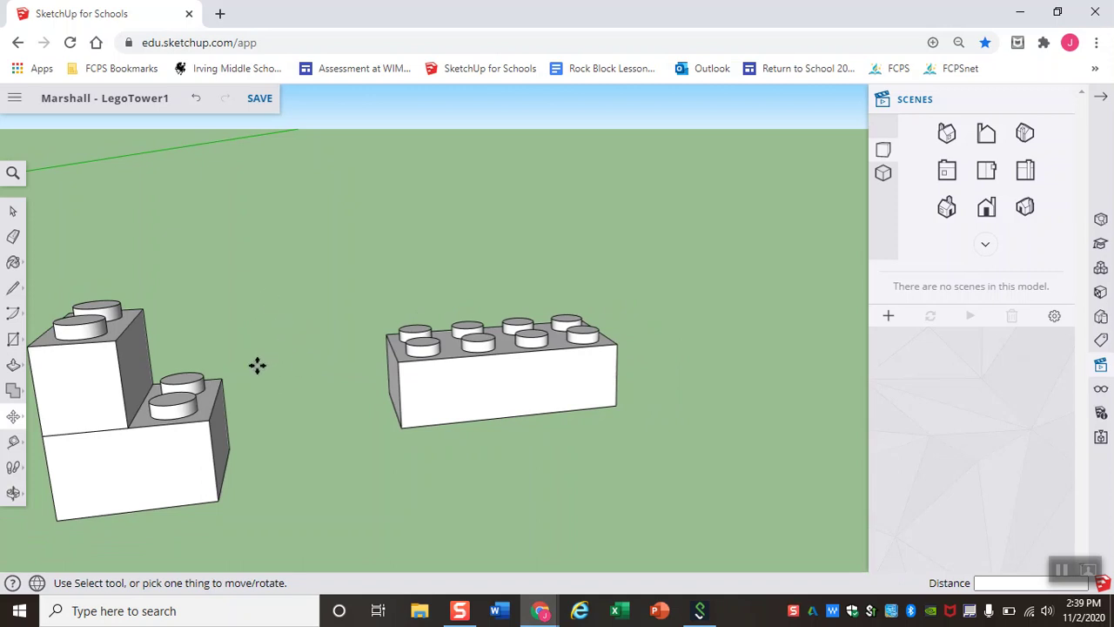
click(14, 211)
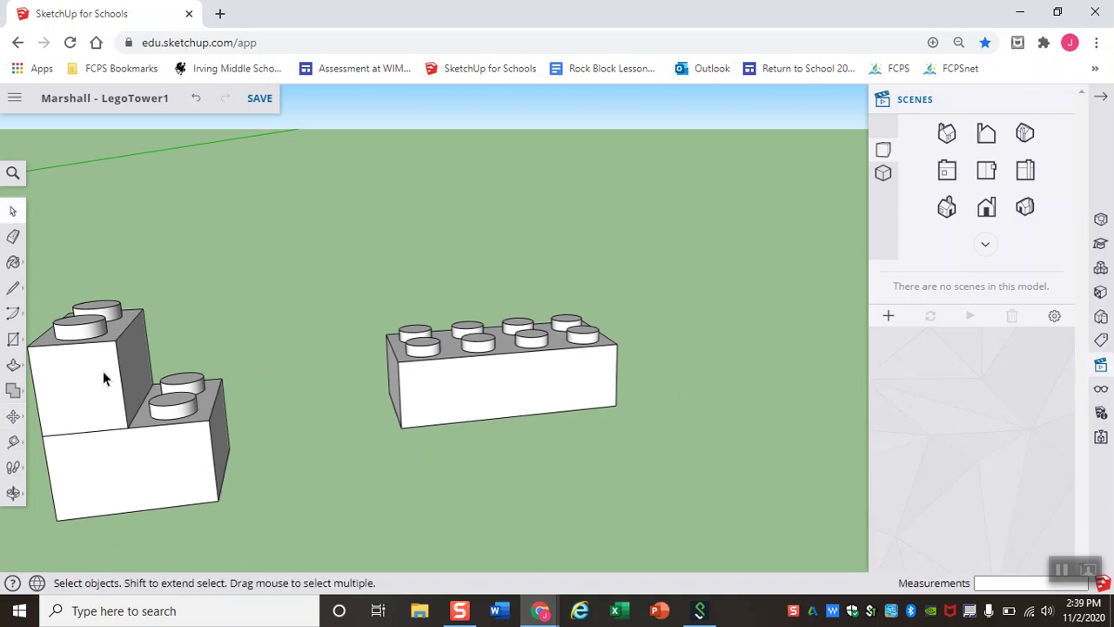
click(96, 377)
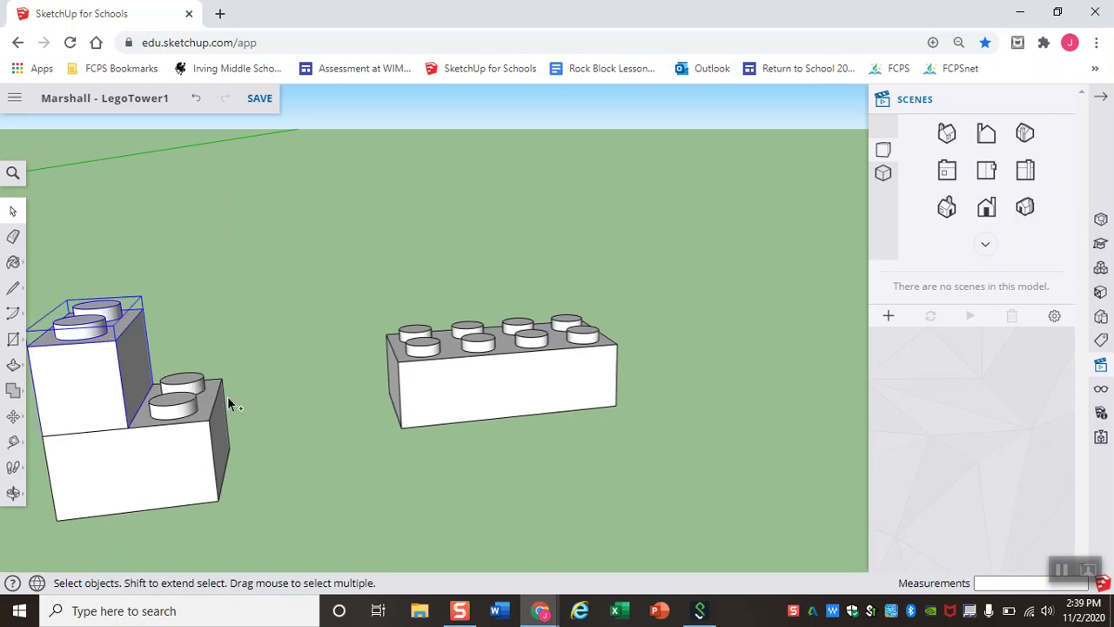
key(ctrl+c)
key(ctrl+v)
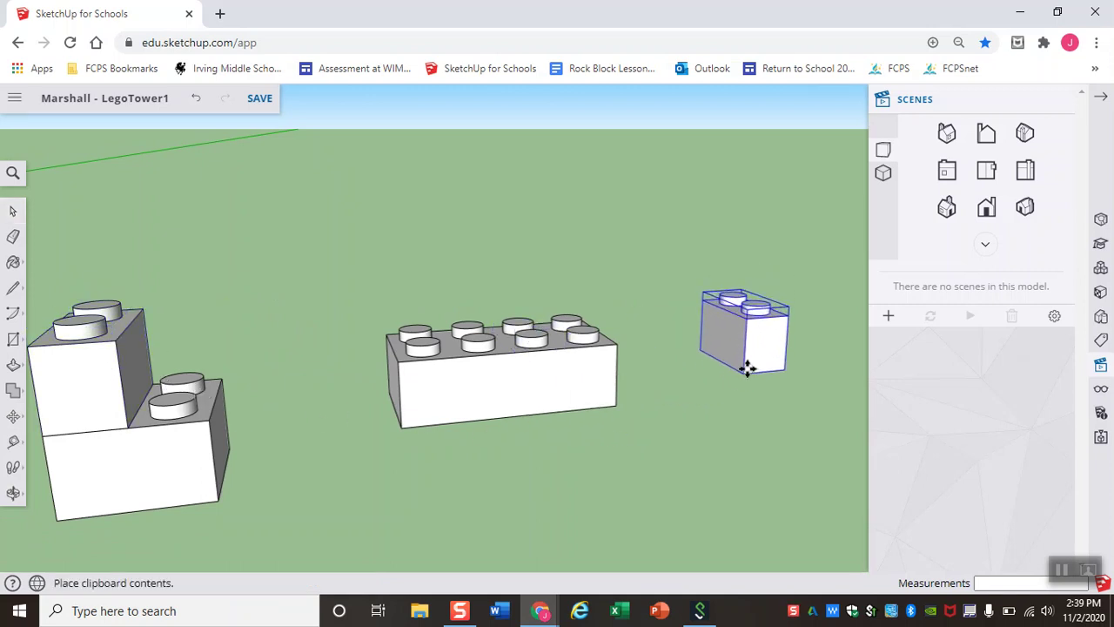
click(735, 383)
key(ctrl+v)
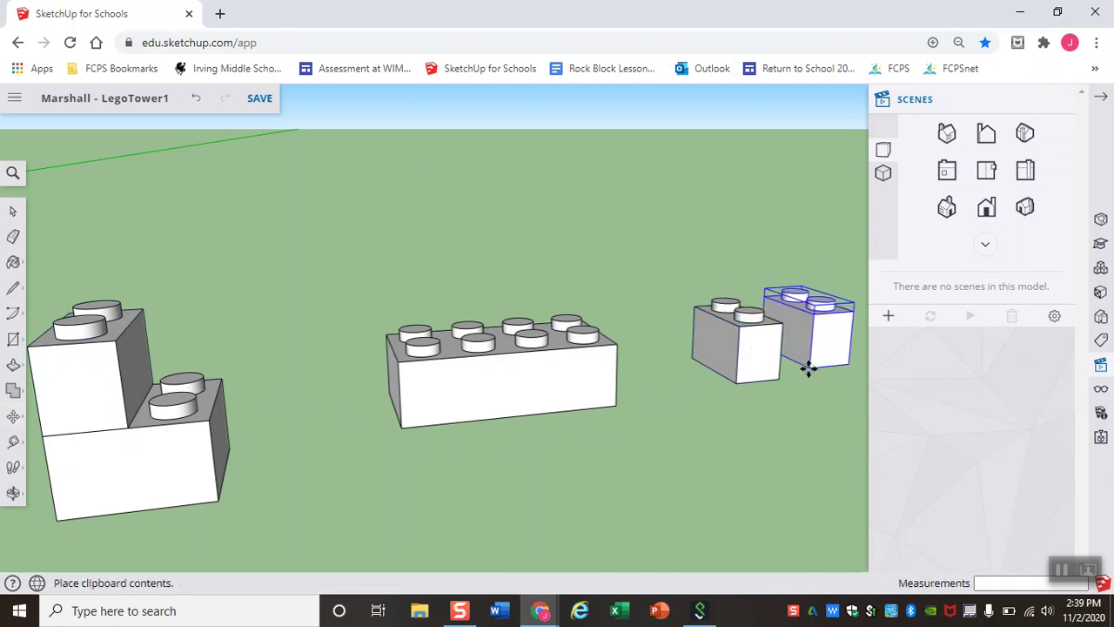
click(808, 371)
Move the second pasted 1x2 brick lengthwise over the first copy so that they overlap by one stud
scroll(821, 373, up, 3)
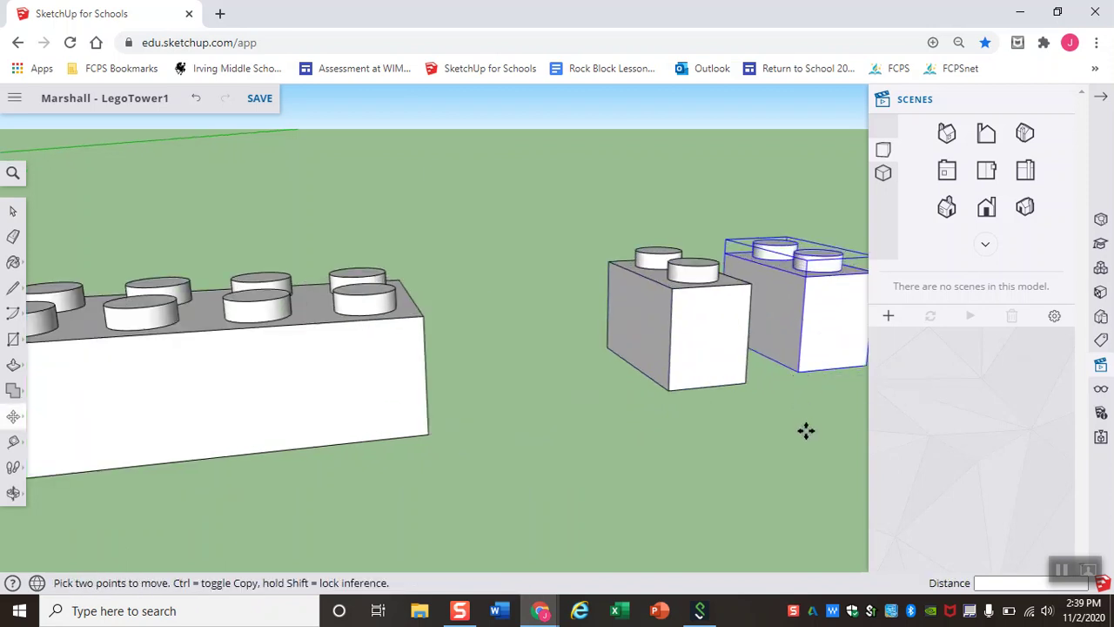
shift+middle_drag(803, 430, 497, 517)
key(m)
scroll(557, 406, up, 2)
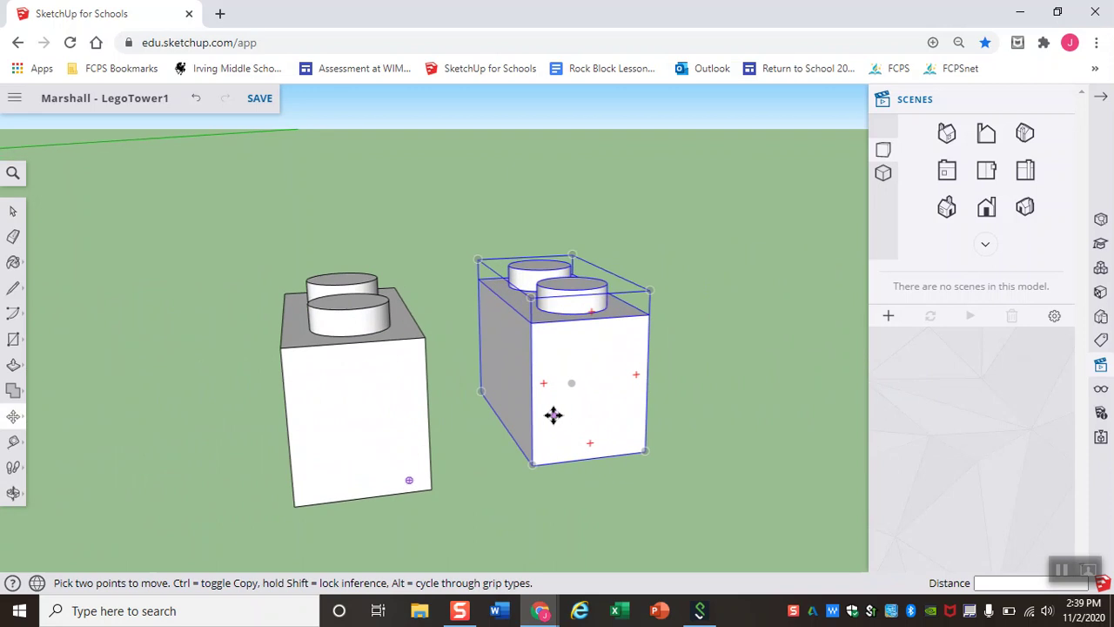
middle_drag(494, 171, 427, 452)
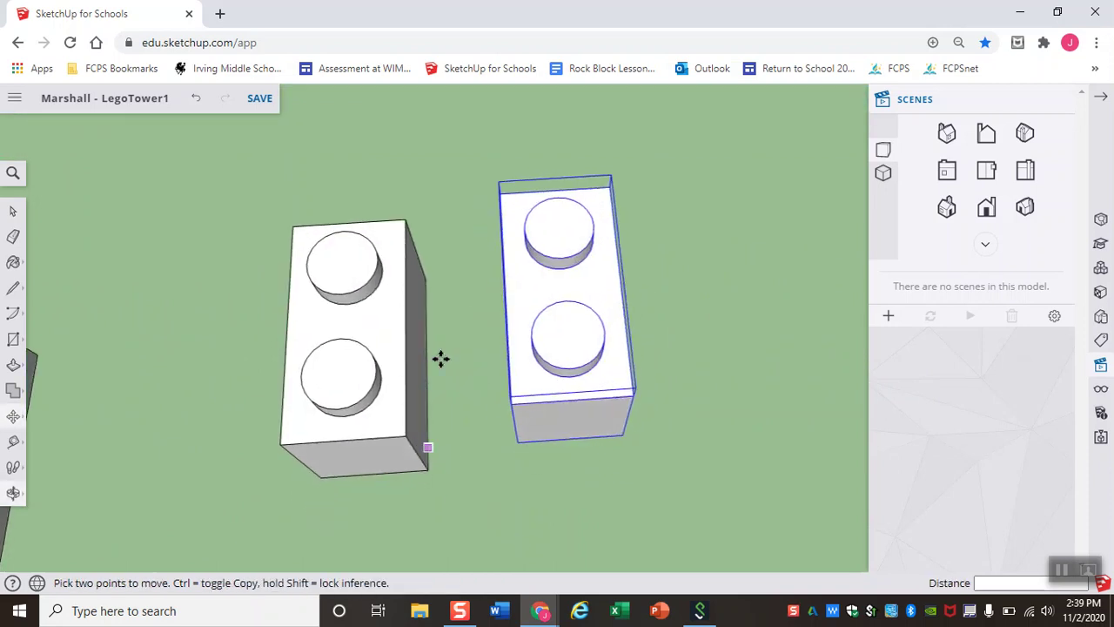
middle_drag(441, 358, 455, 350)
click(574, 290)
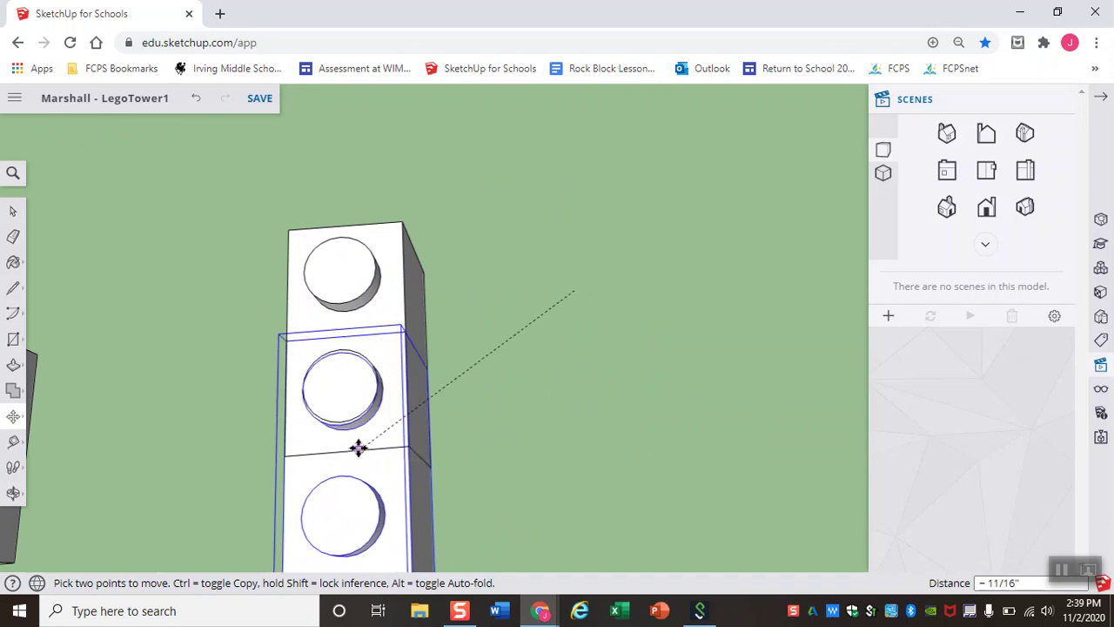
click(358, 447)
Move the second 1x2 brick by an endpoint on its overlapping stud onto the matching endpoint of the first brick's stud
middle_drag(365, 376, 442, 372)
scroll(498, 402, up, 4)
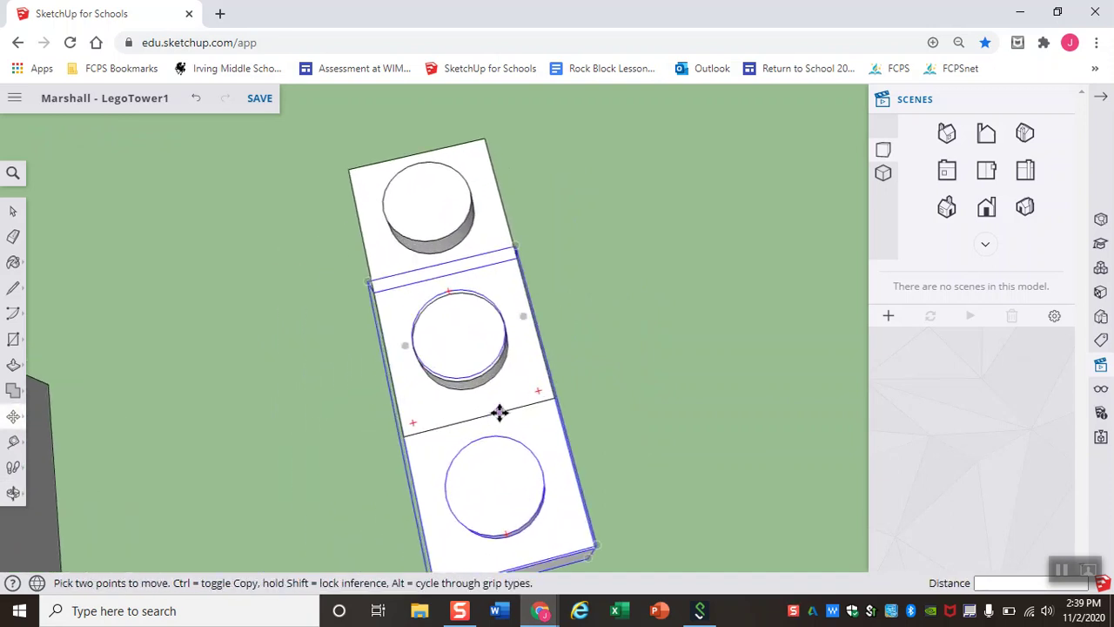
scroll(410, 232, up, 3)
scroll(409, 232, up, 2)
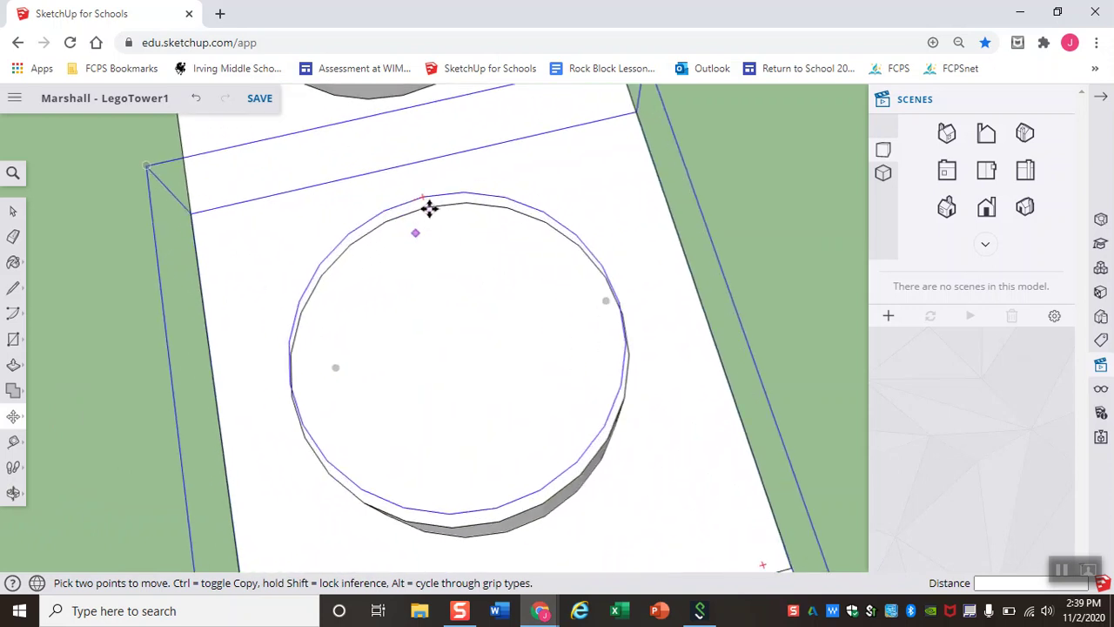
click(425, 202)
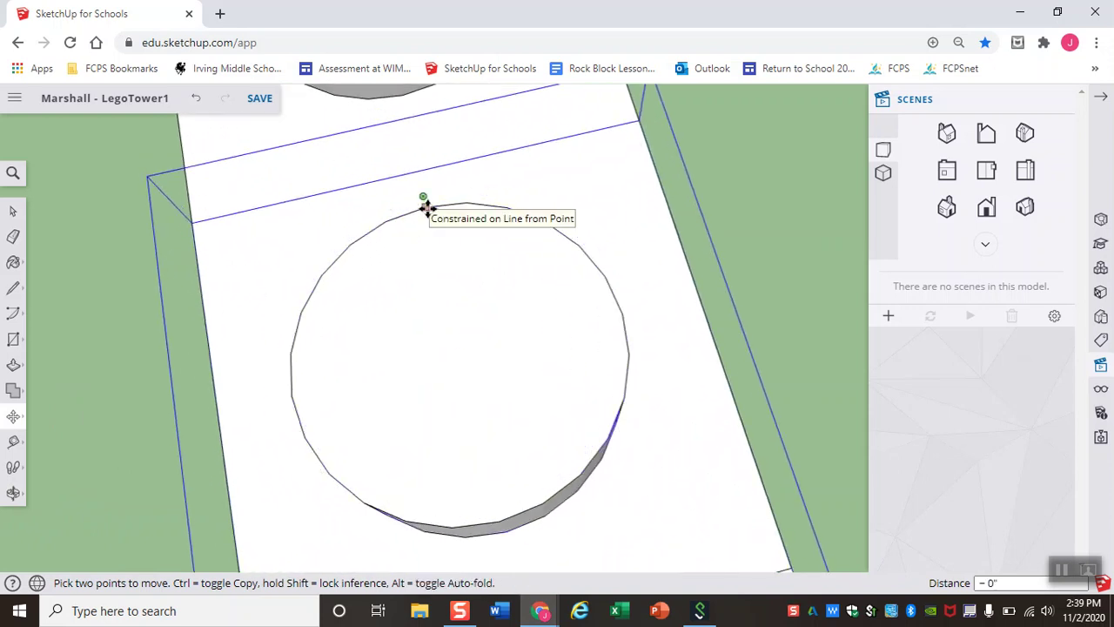
click(426, 196)
key(q)
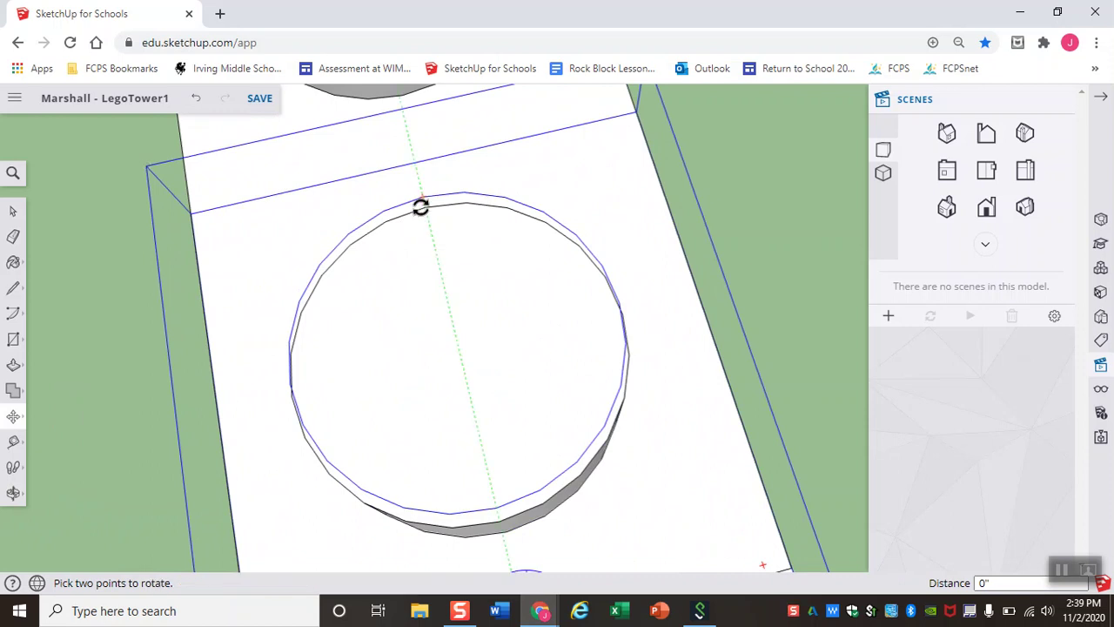
key(m)
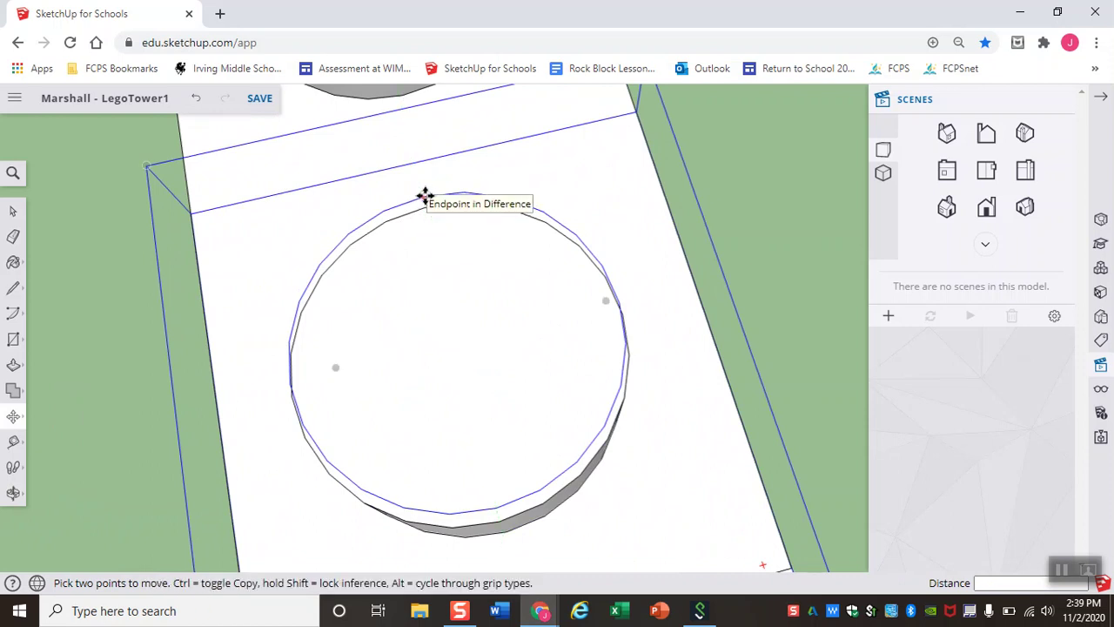
click(426, 193)
click(425, 206)
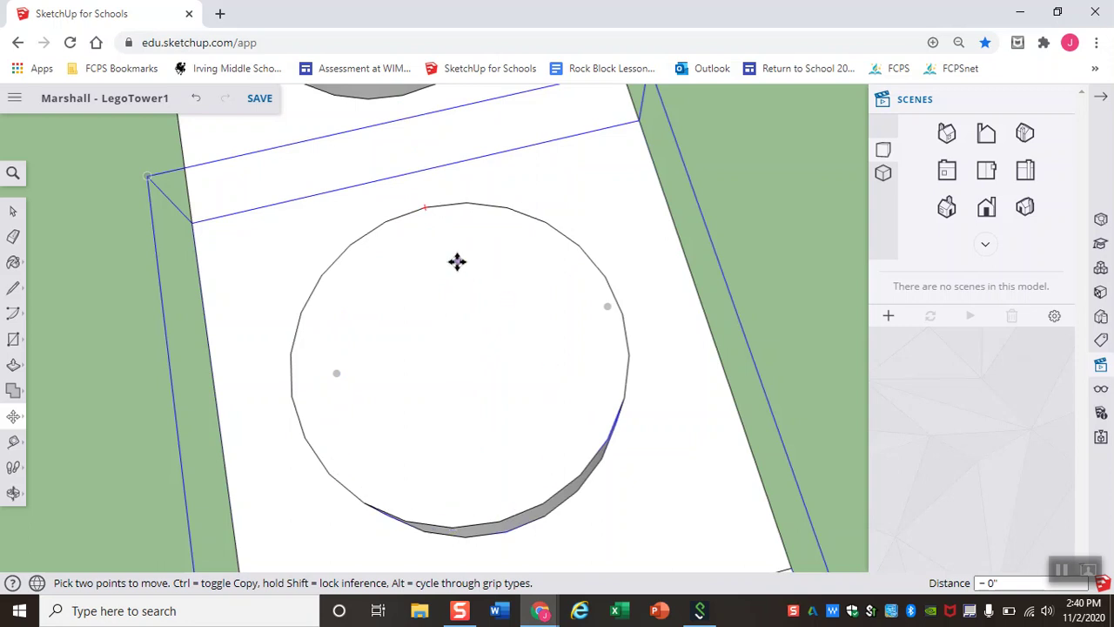
Subtract the first 1x2 brick from the overlapping second one, leaving a single-stud 1x1 brick
scroll(404, 276, down, 8)
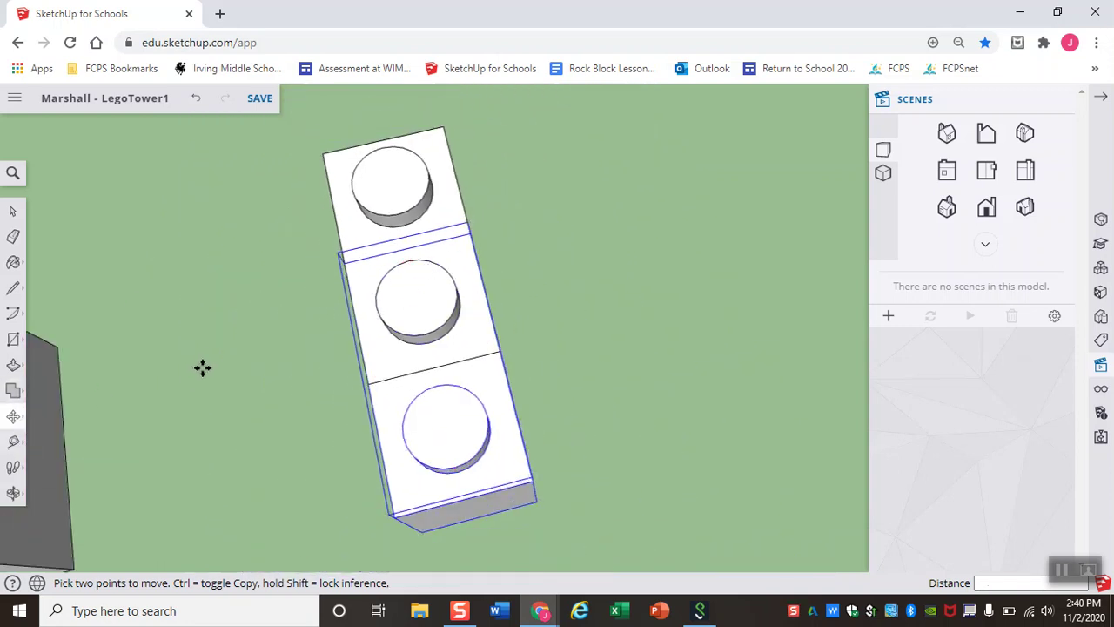
click(13, 212)
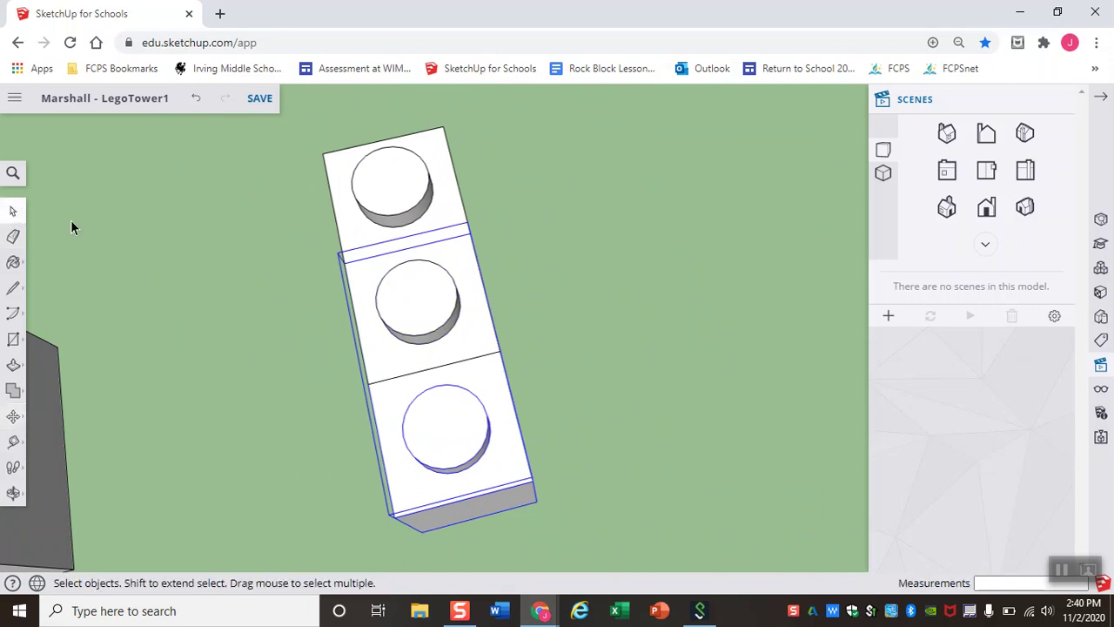
click(290, 327)
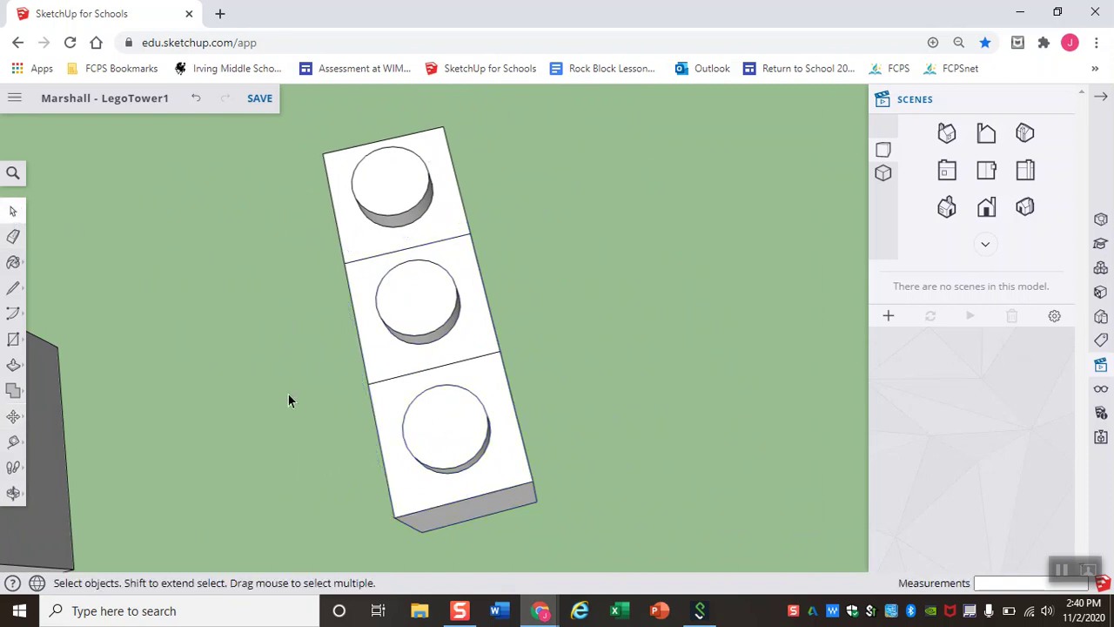
click(14, 391)
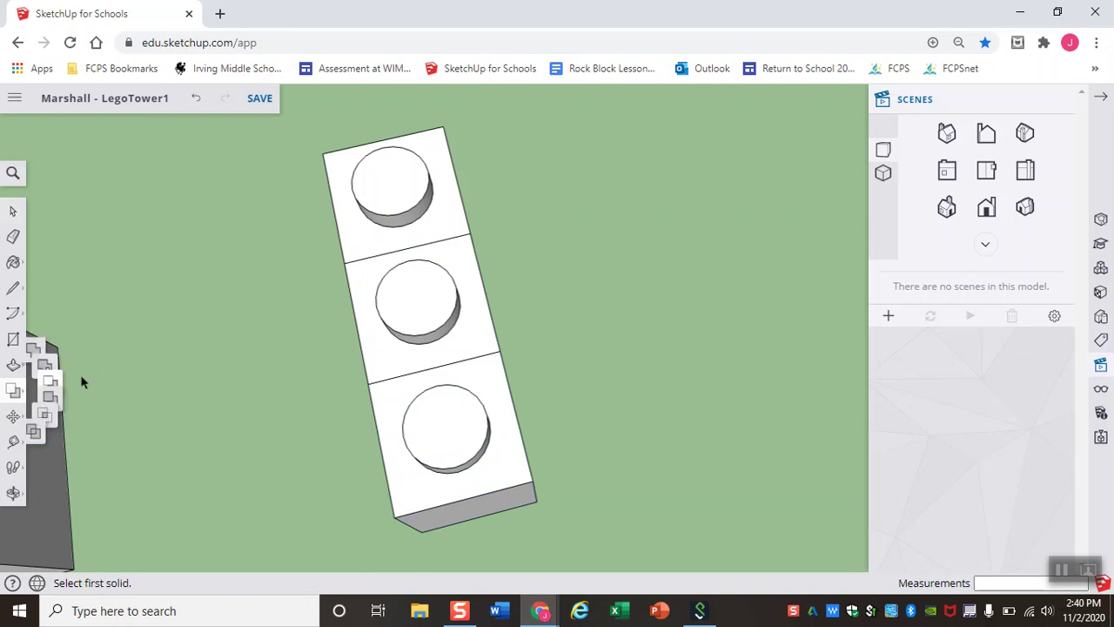
click(389, 187)
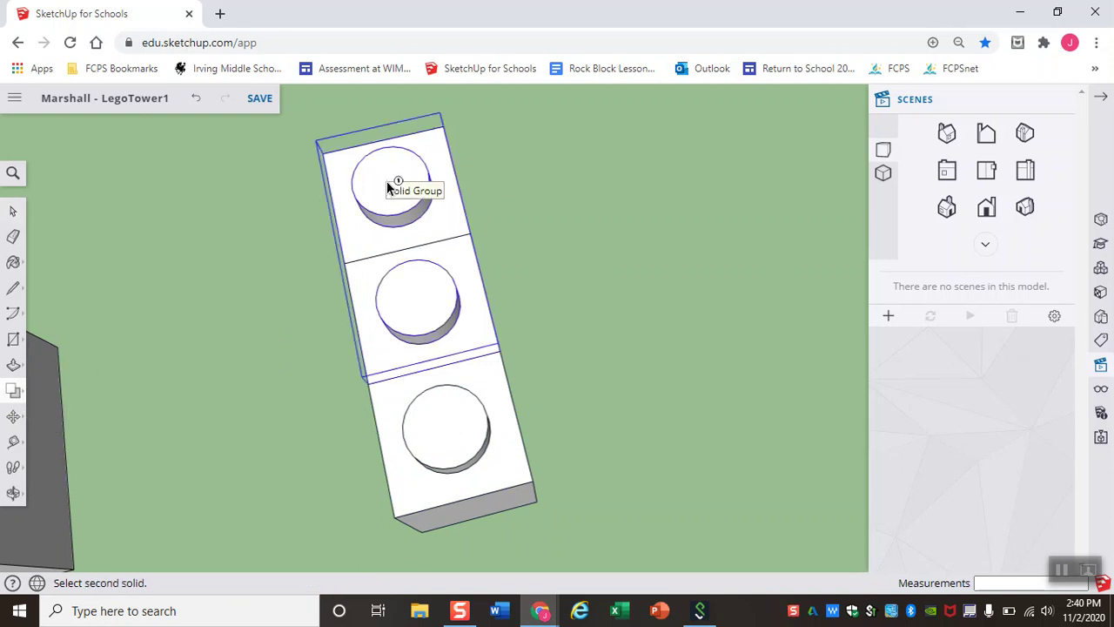
click(447, 440)
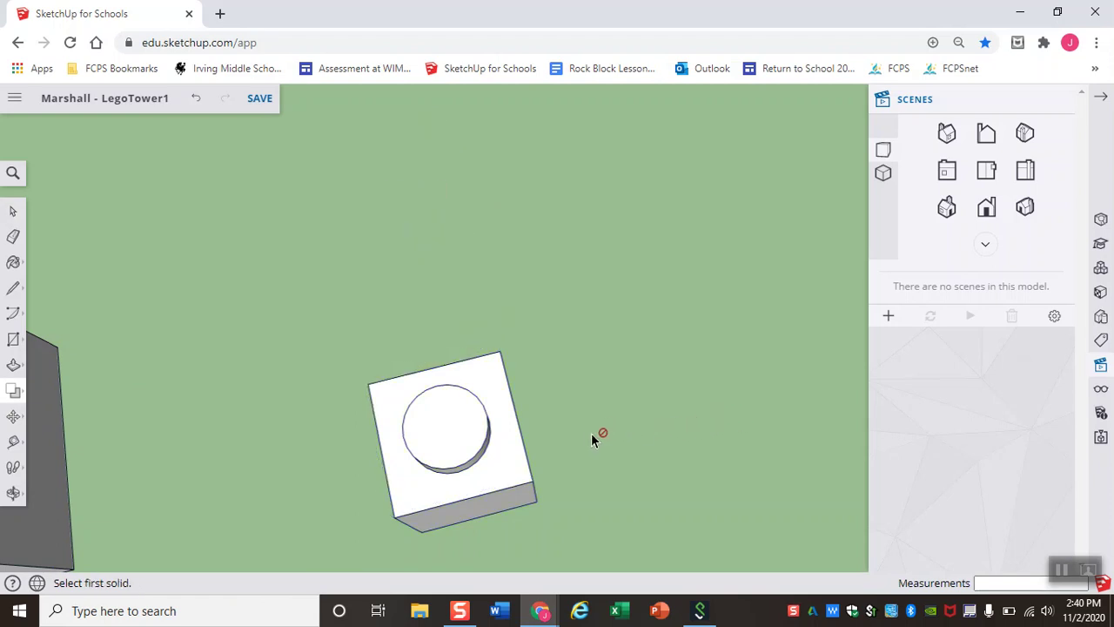
key(space)
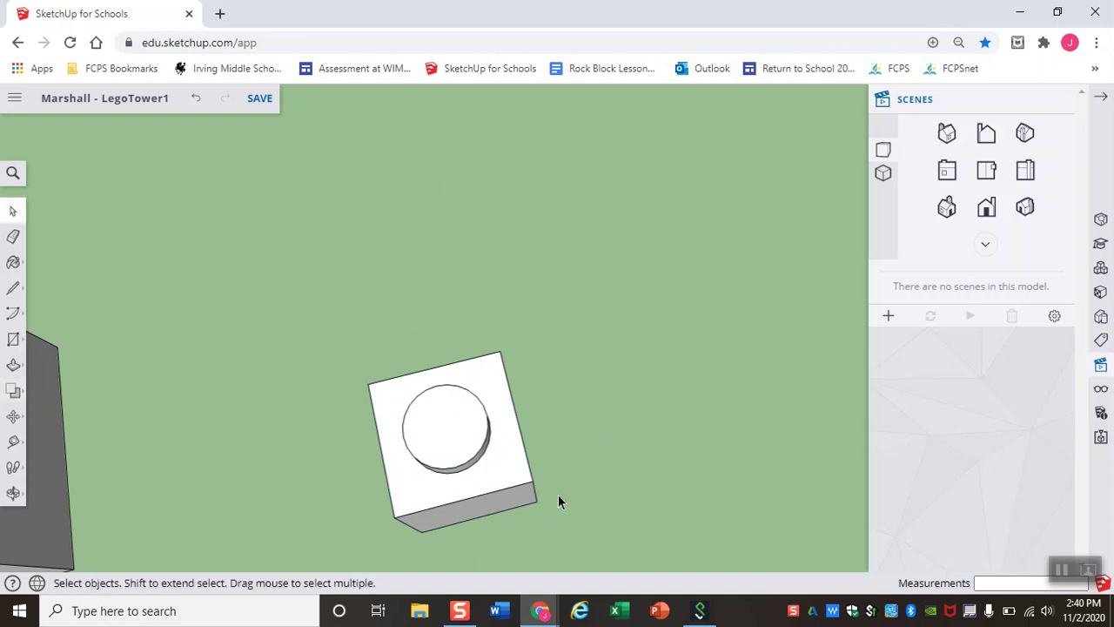
Copy the tower's lower 2x2 brick and paste it by its lower front corner onto the 2x4 brick's upper front corner
middle_drag(558, 501, 557, 415)
middle_drag(558, 522, 217, 267)
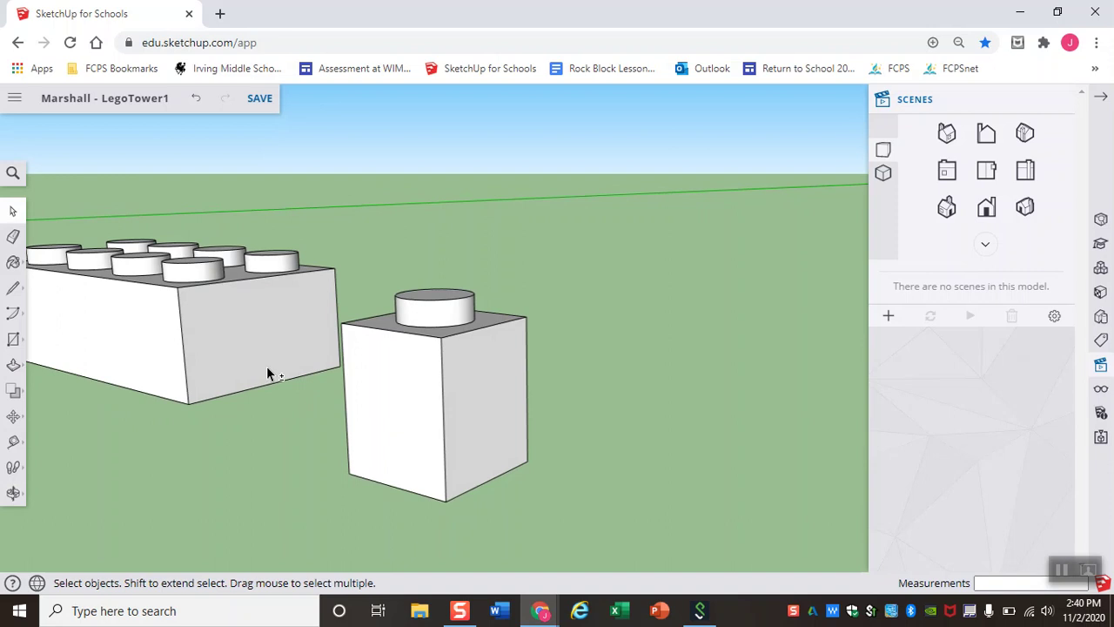
scroll(268, 373, down, 3)
middle_drag(194, 416, 330, 437)
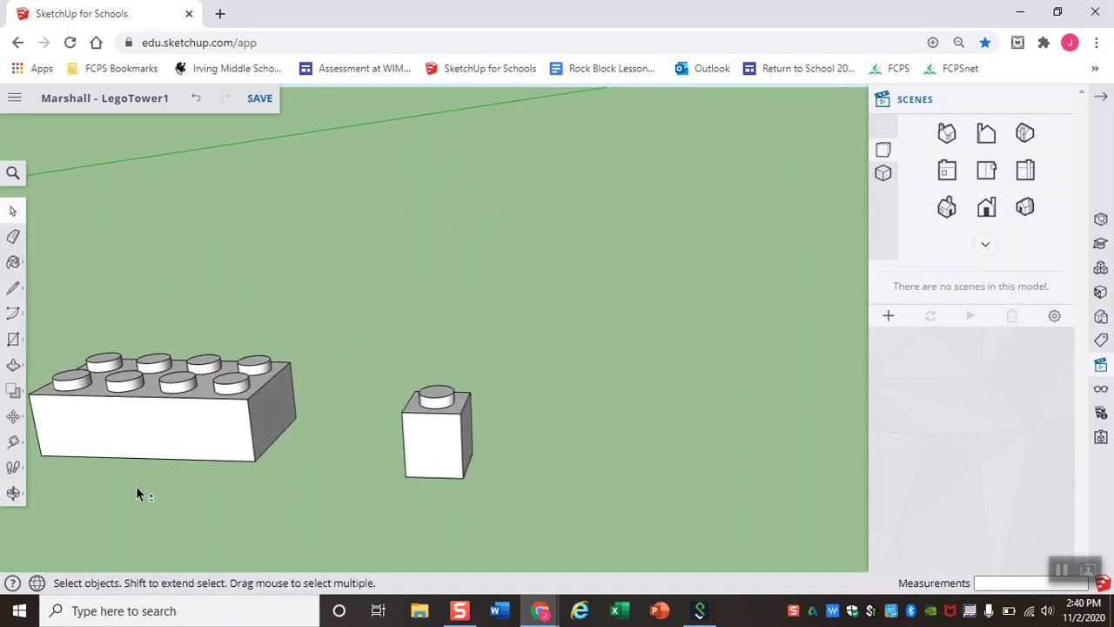
middle_drag(136, 494, 406, 445)
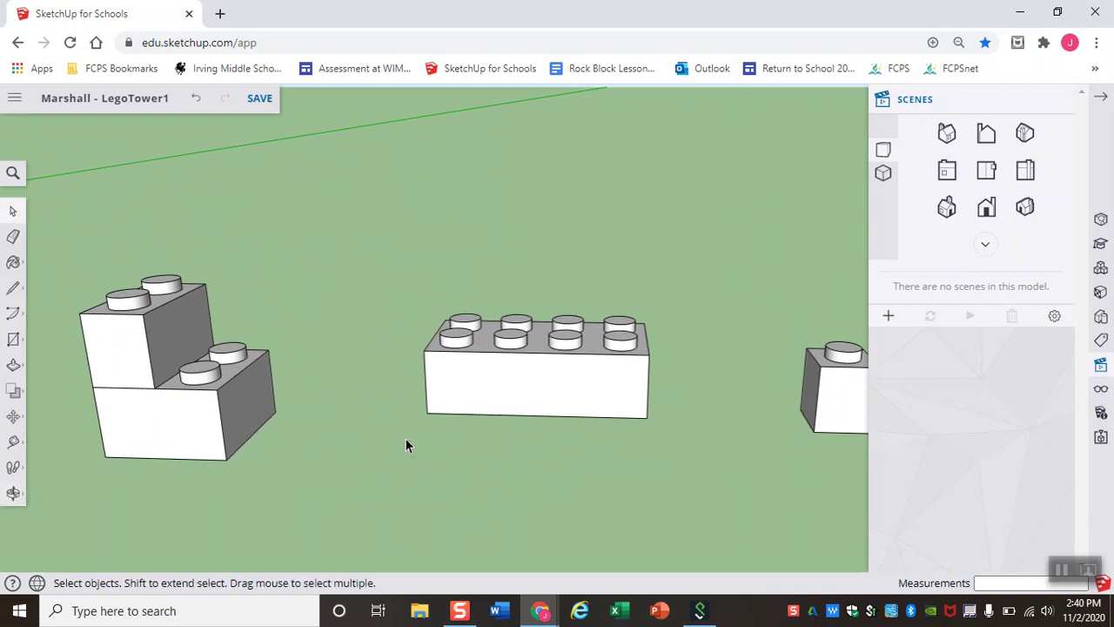
click(200, 423)
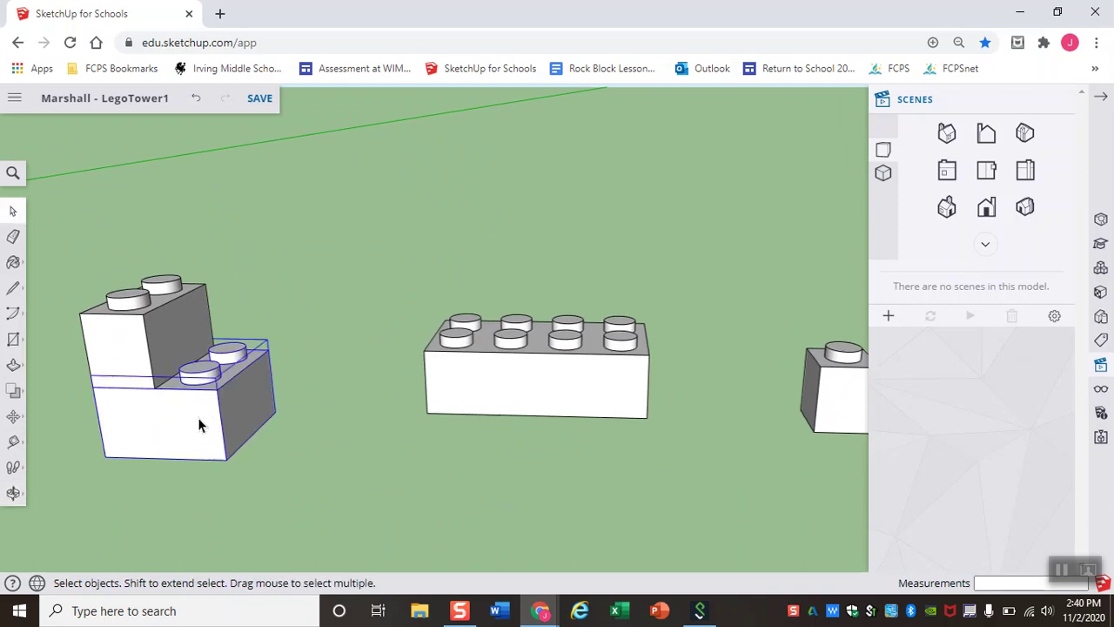
key(ctrl+c)
key(ctrl+v)
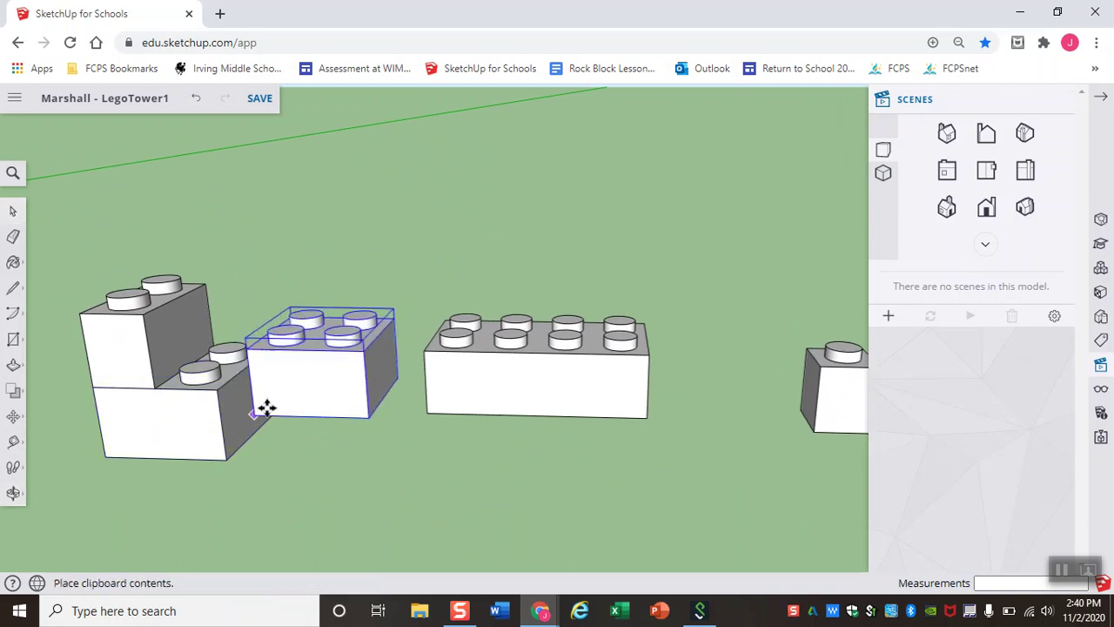
click(430, 348)
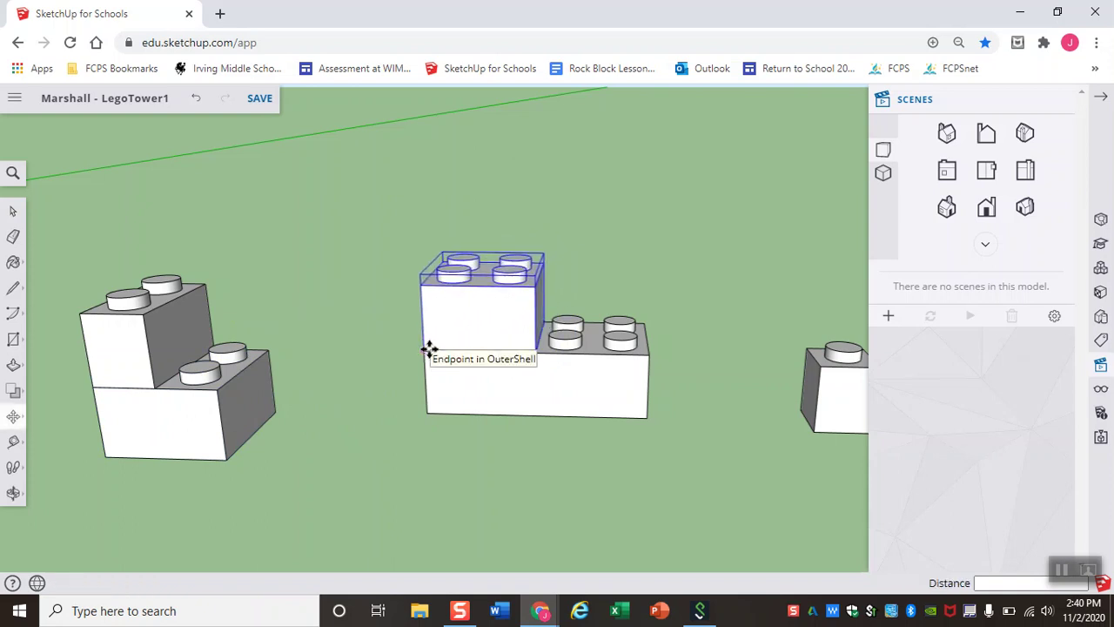
Move the separate 1x1 brick over to the front of the 2x2 brick stacked on the 2x4 brick
click(826, 403)
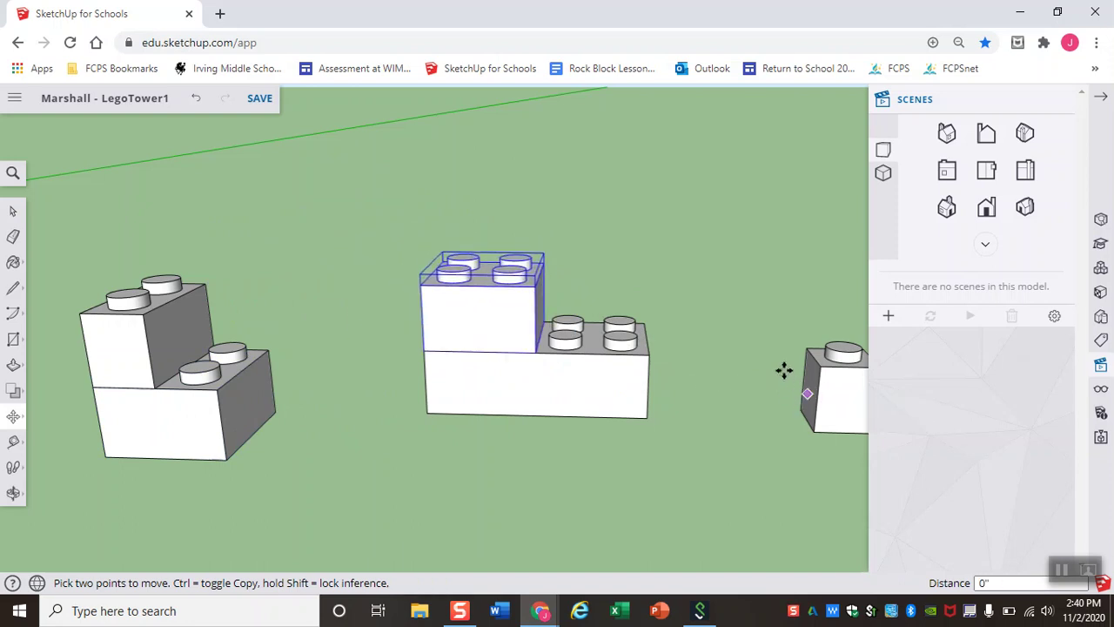
key(Escape)
key(space)
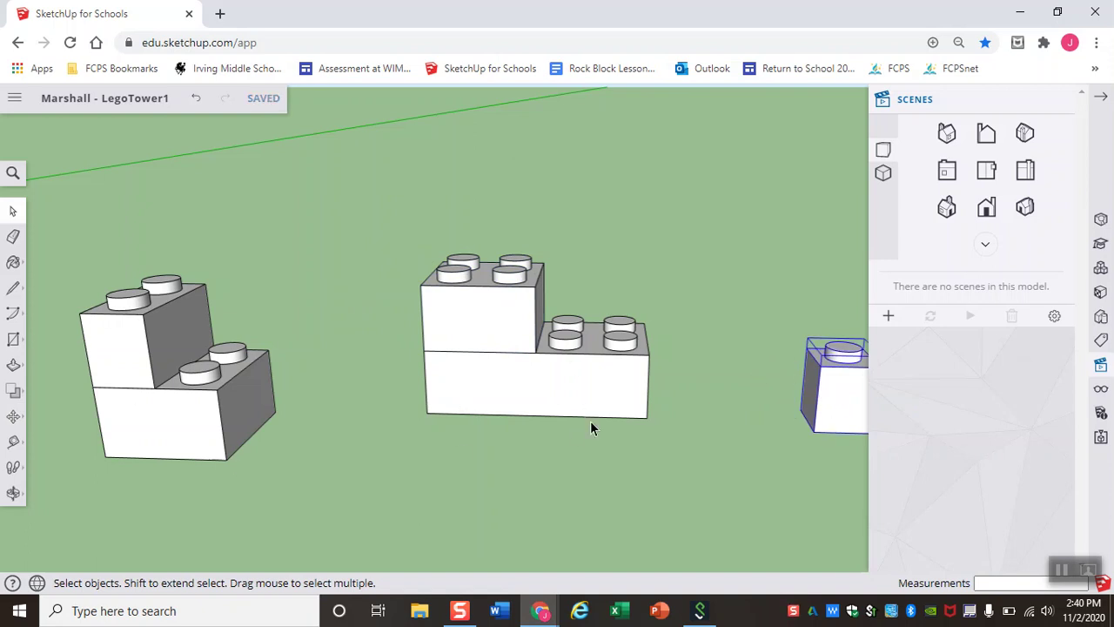
key(m)
click(840, 398)
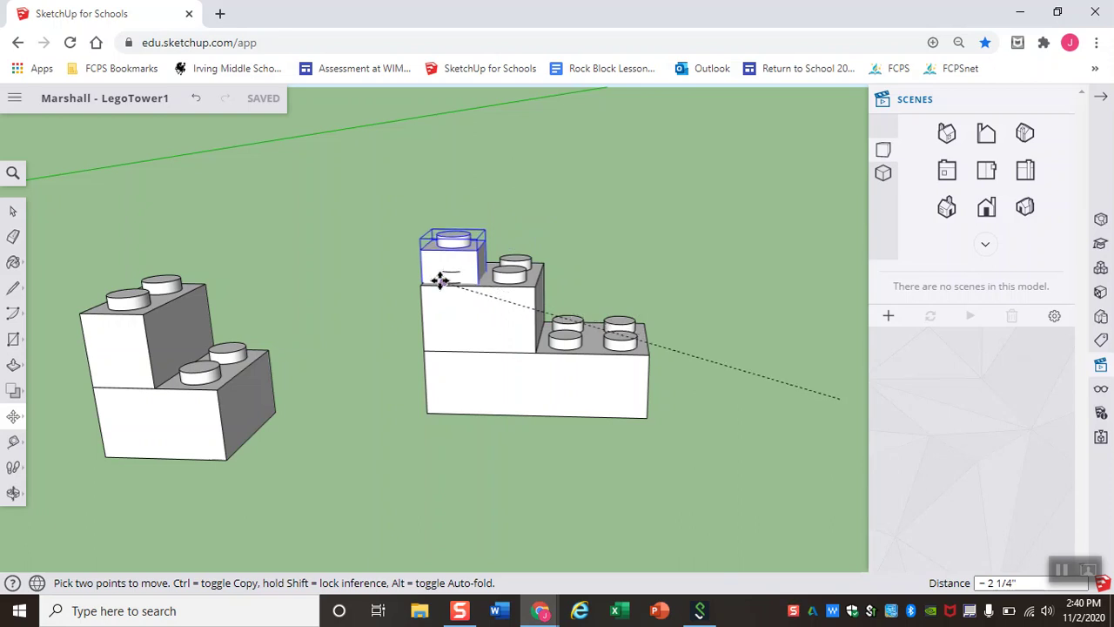
click(441, 278)
In the top view, move the 1x1 brick by its front left corner onto the 2x2 brick's matching corner
scroll(443, 280, up, 3)
scroll(444, 284, up, 2)
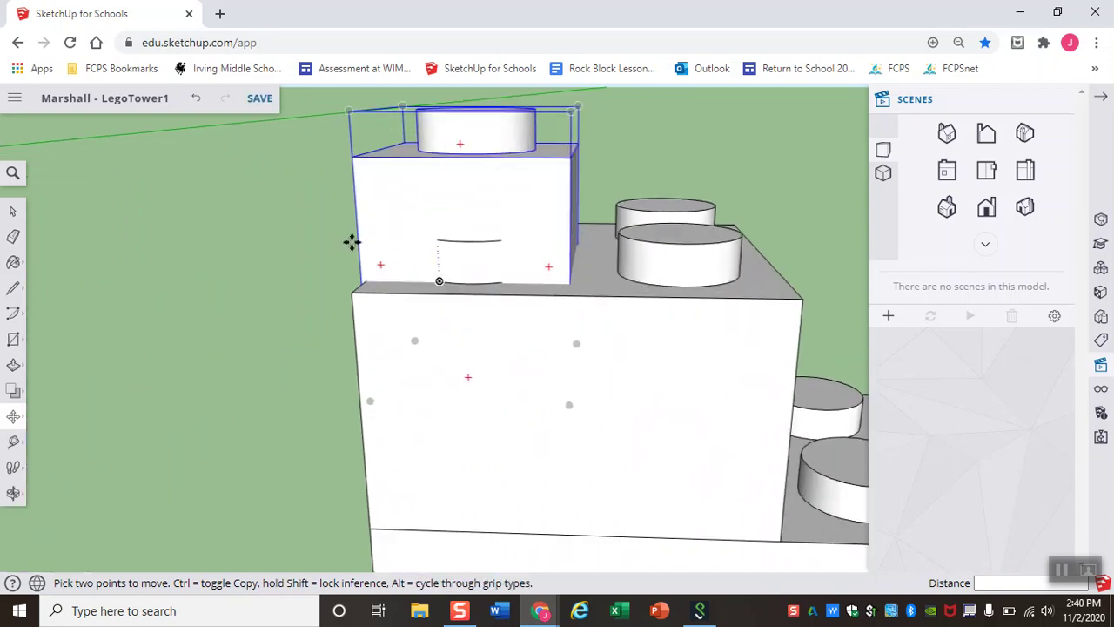
click(360, 266)
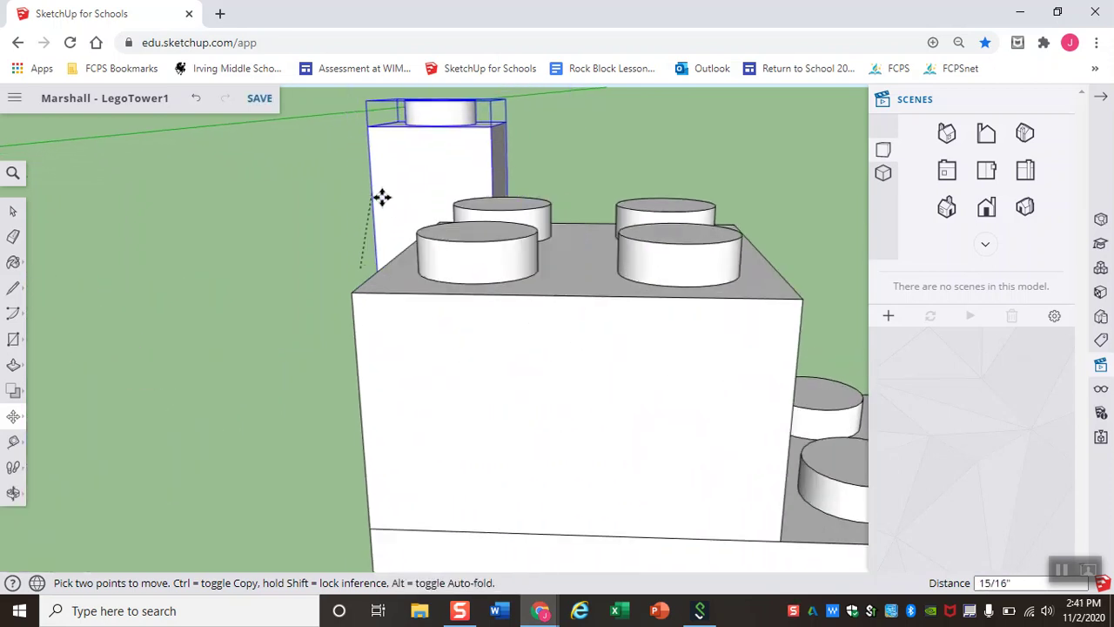
click(986, 171)
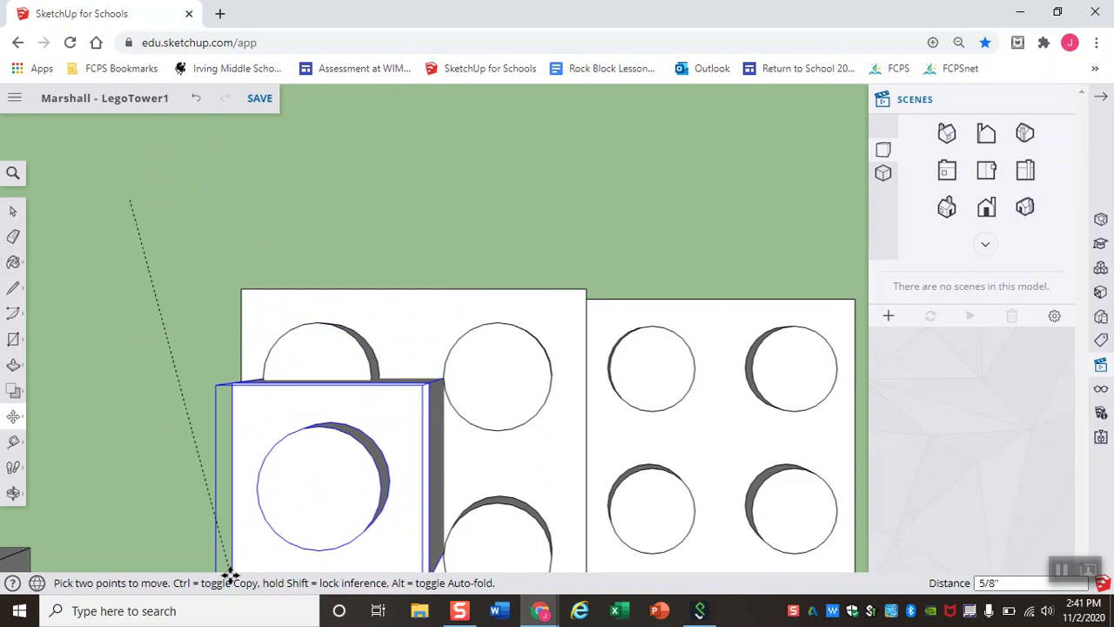
shift+middle_drag(229, 551, 289, 365)
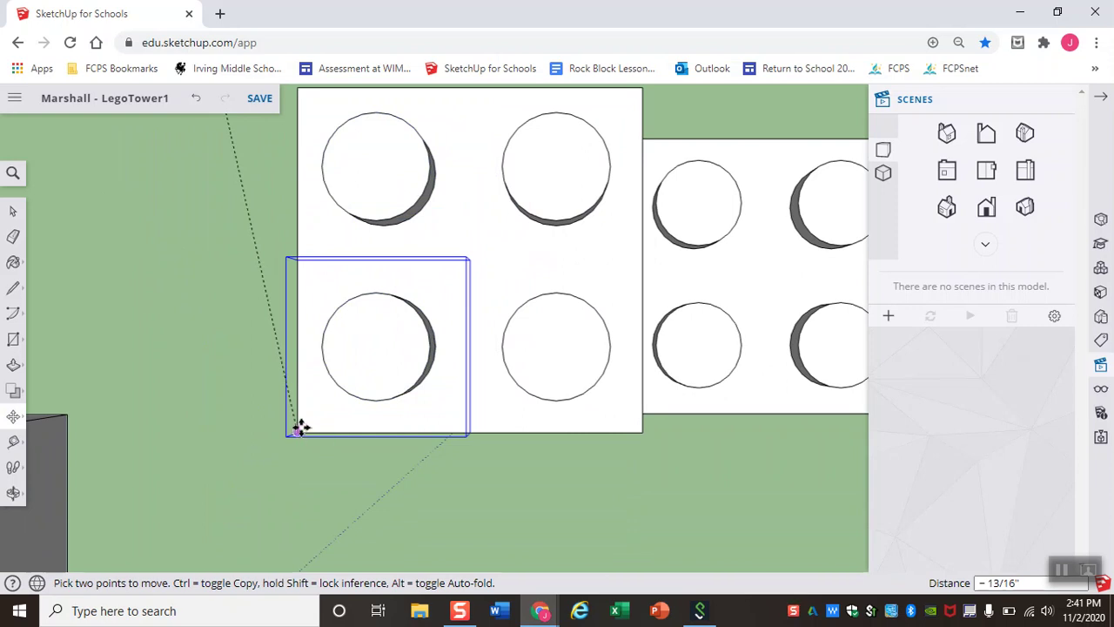
shift+middle_drag(296, 424, 368, 426)
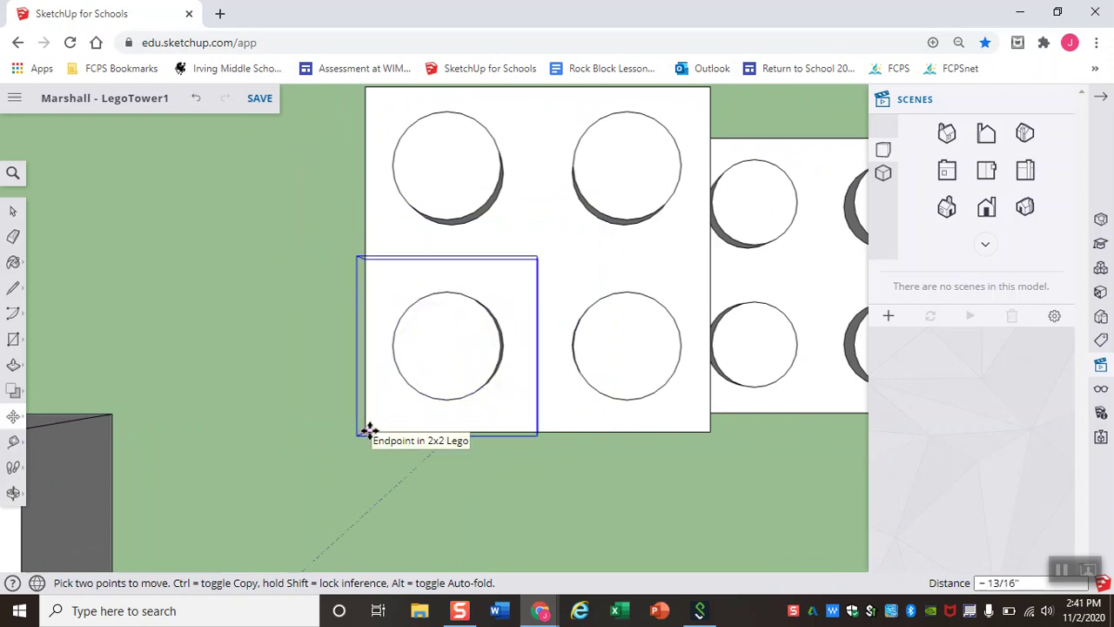
click(372, 429)
In the front view, raise the 1x1 brick by its lower left corner onto the 2x2 brick's upper left corner
click(984, 209)
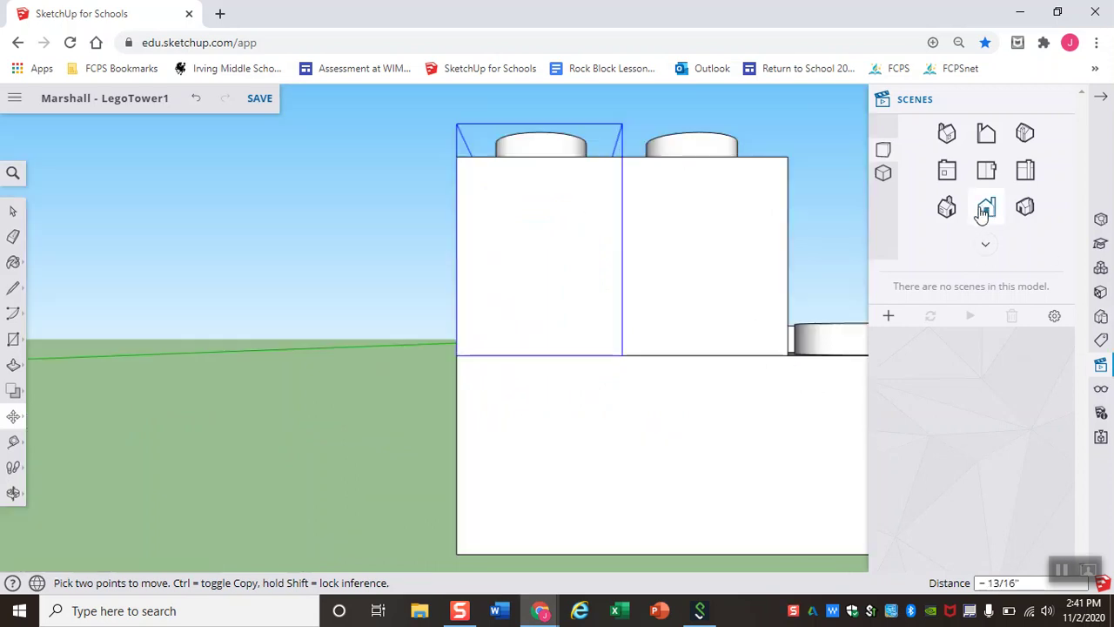
click(457, 354)
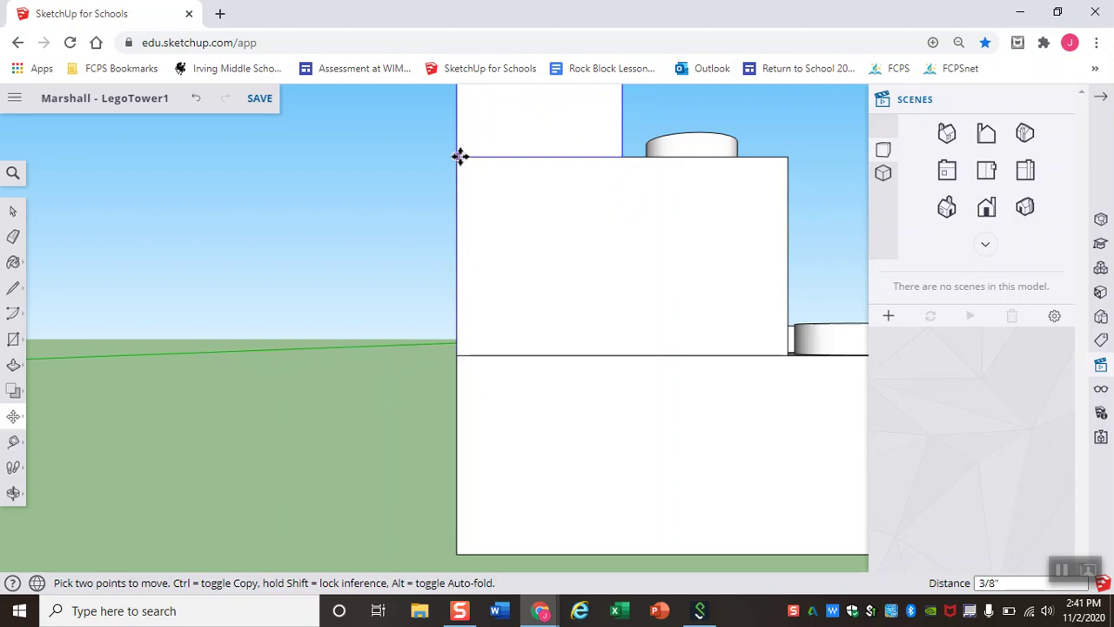
click(459, 156)
scroll(616, 224, down, 6)
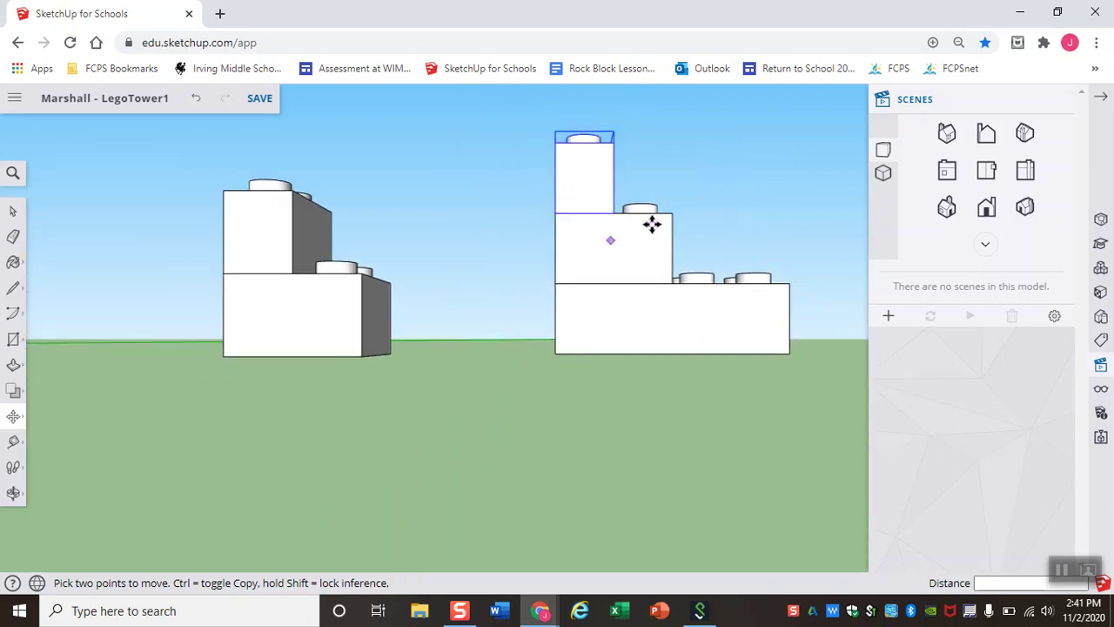
Check the finished stack from an elevated corner angle and save the model
key(o)
drag(746, 203, 520, 475)
key(m)
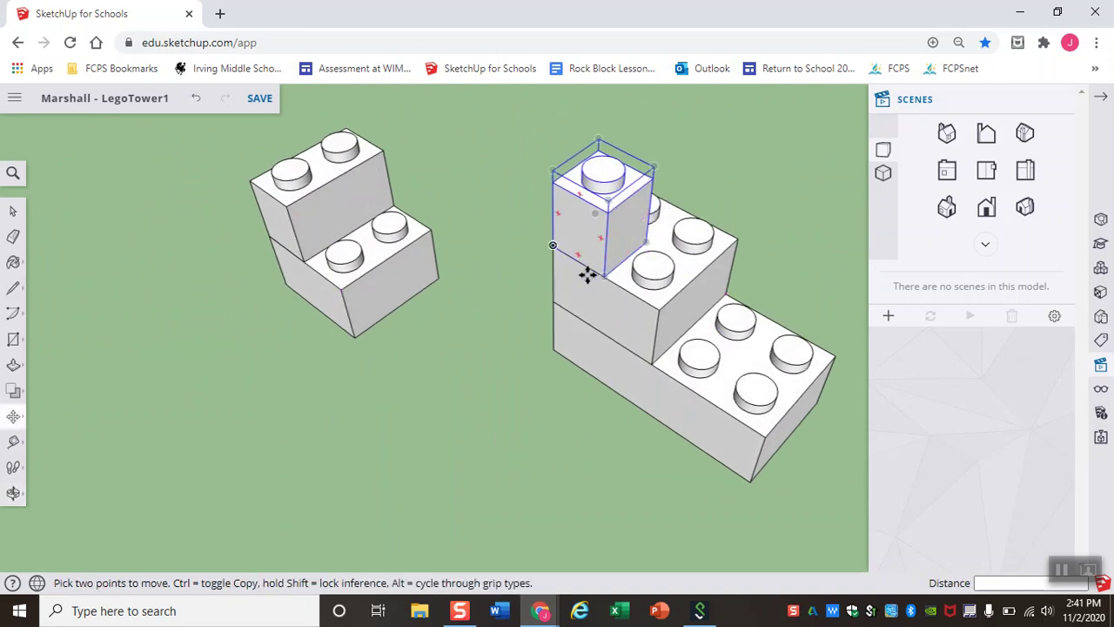
click(263, 99)
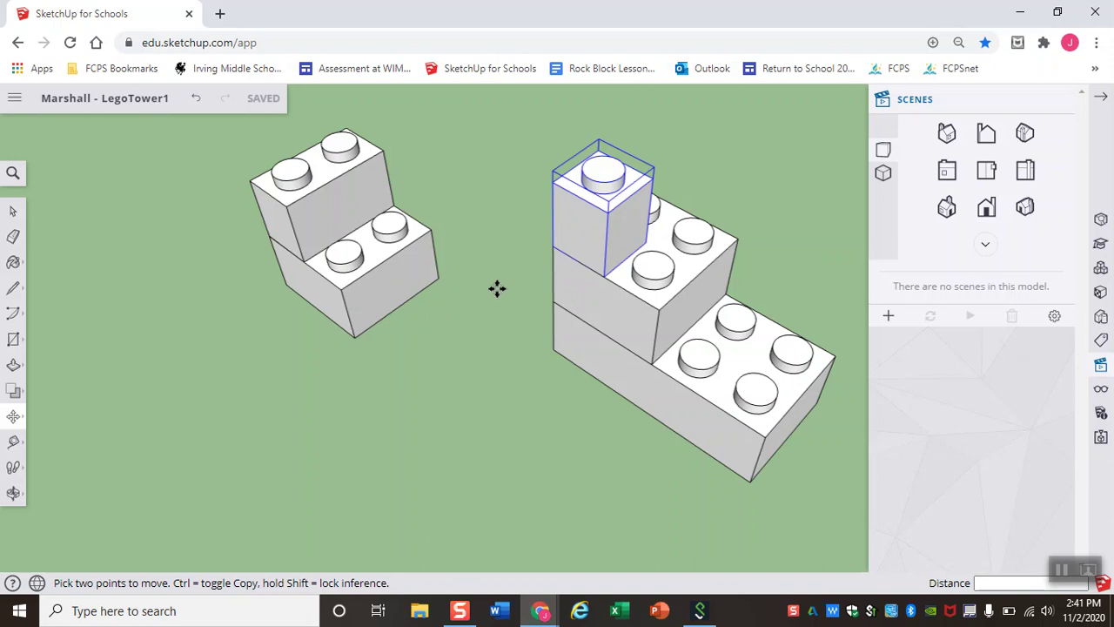
Center the two brick stacks in the view and open the PNG image export
middle_drag(497, 288, 395, 328)
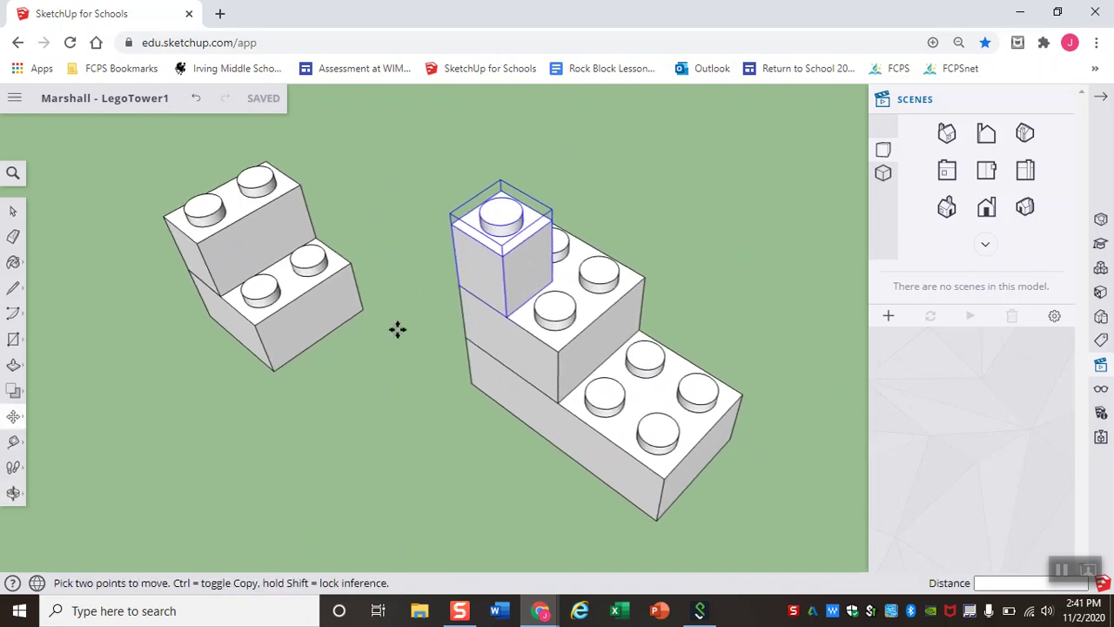
click(15, 101)
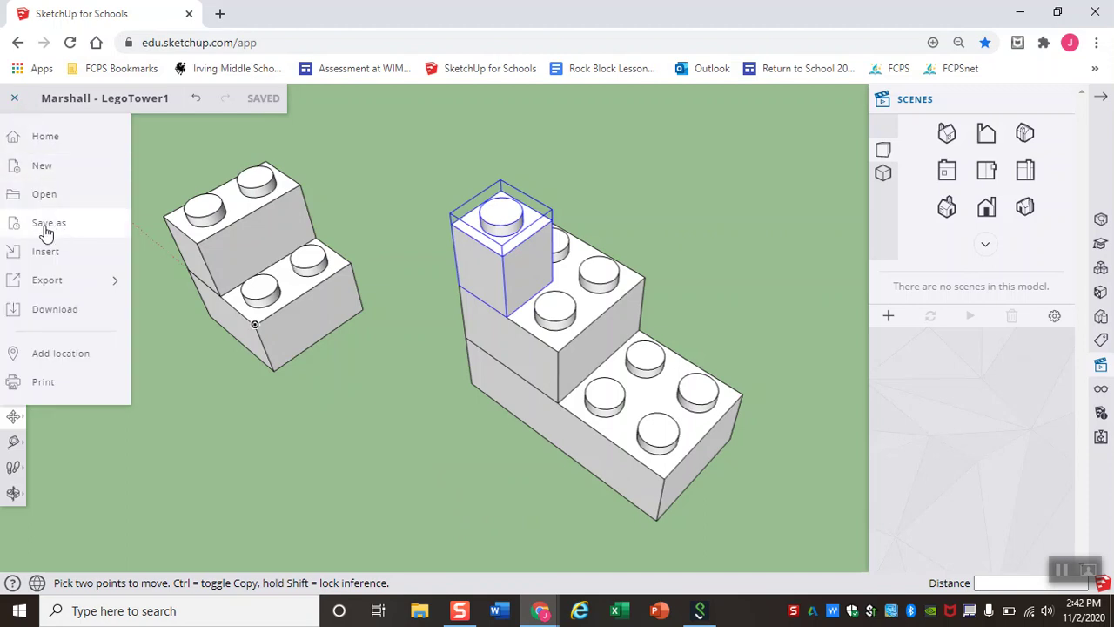
mouse_move(64, 284)
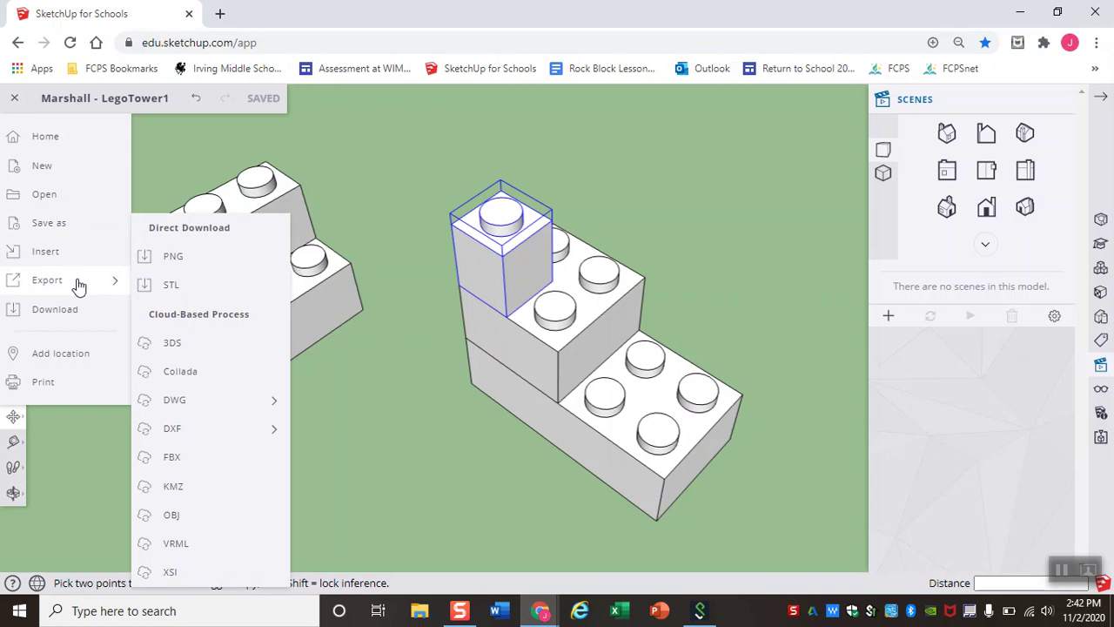
click(183, 264)
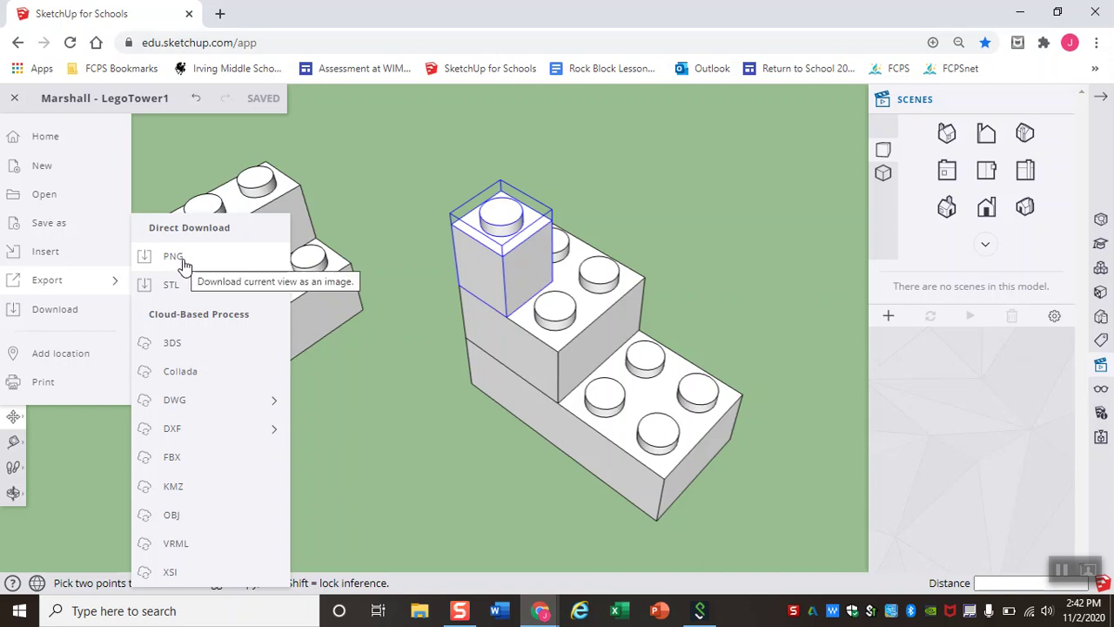
click(181, 262)
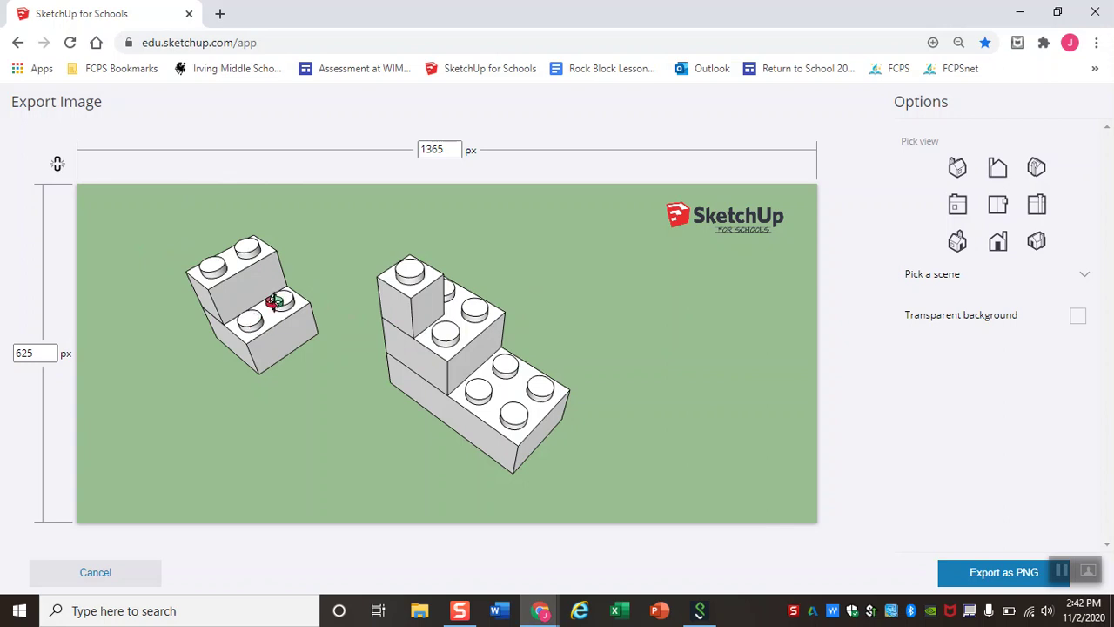
Try out orbited, panned and preset views of the two brick stacks in the export preview, including the Front view
drag(285, 354, 304, 345)
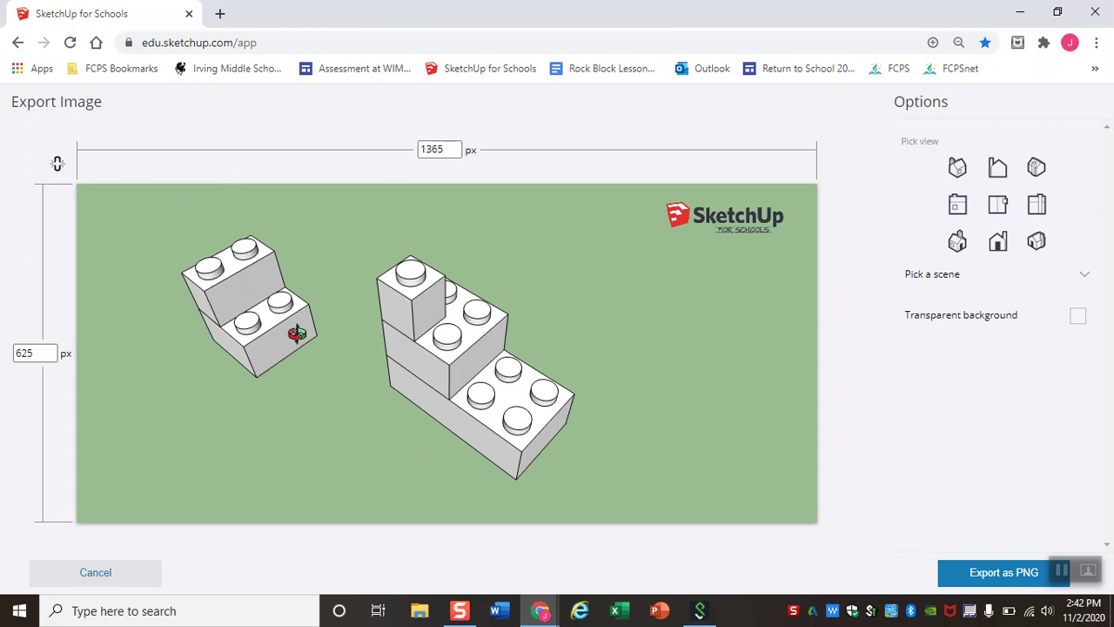
drag(373, 267, 338, 324)
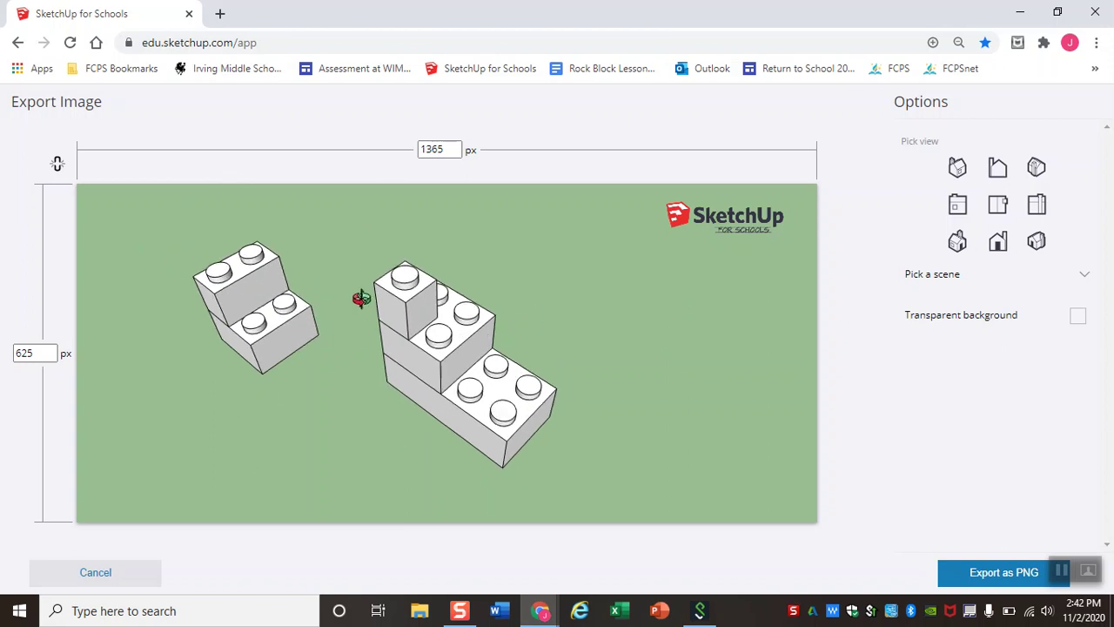
scroll(348, 326, down, 4)
scroll(348, 325, up, 4)
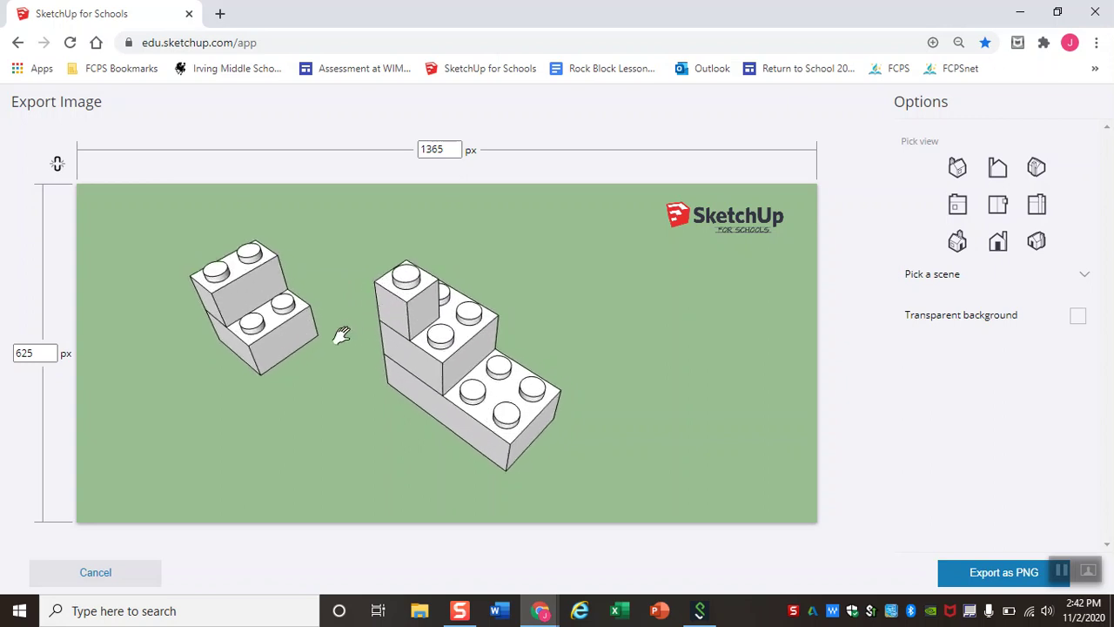
shift+middle_drag(339, 334, 434, 344)
click(995, 243)
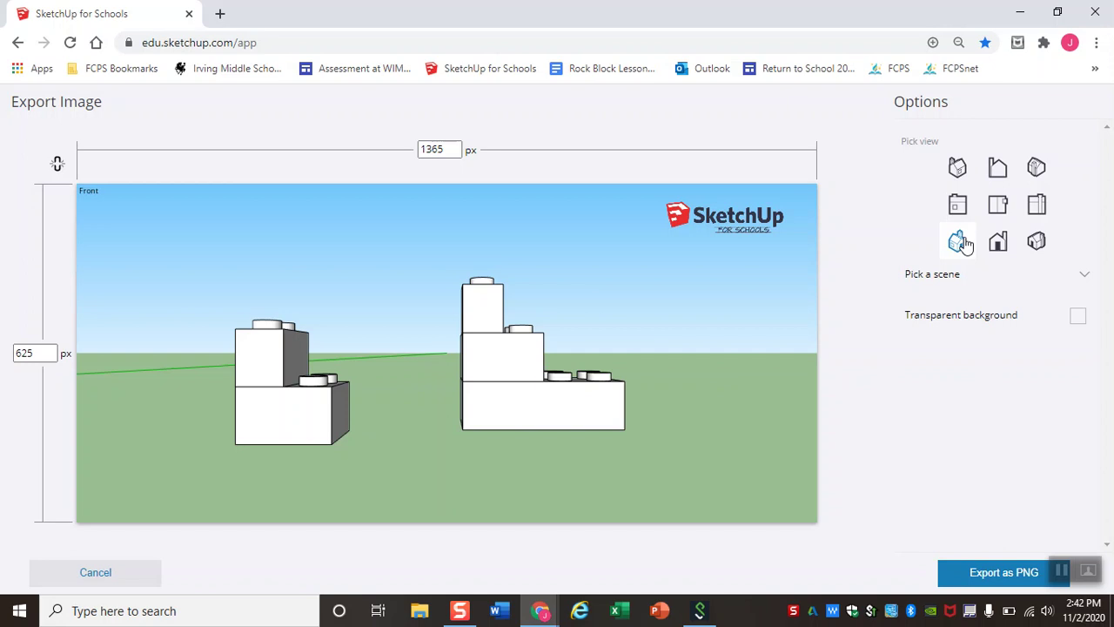
click(959, 241)
Set the image to a preset corner view, orbit it slightly to show all the bricks, and export it as PNG
click(1036, 241)
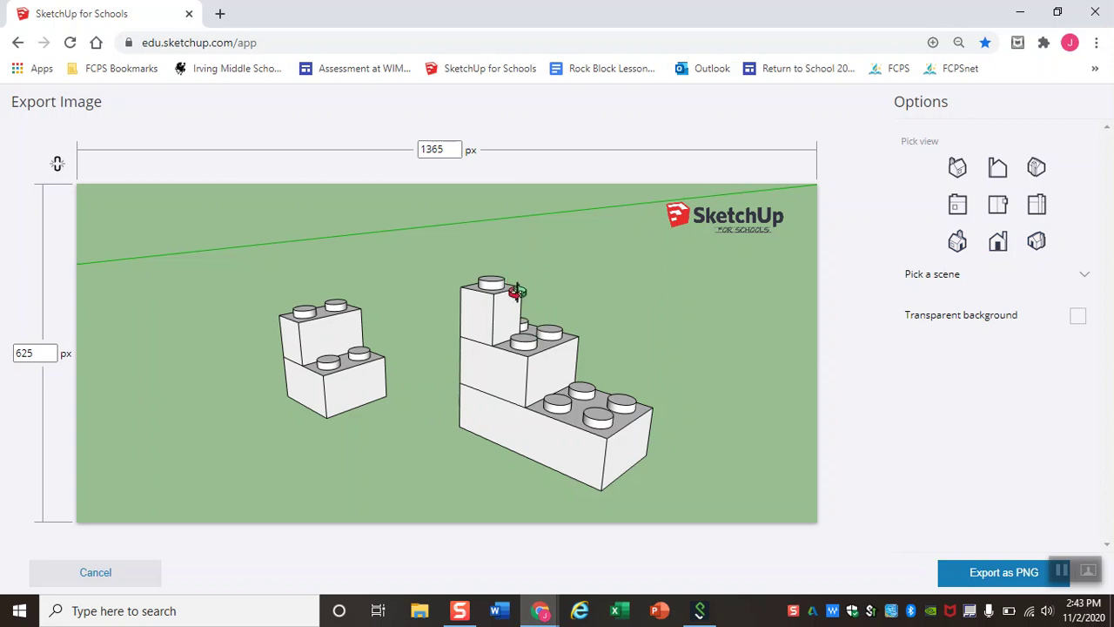
drag(510, 316, 561, 425)
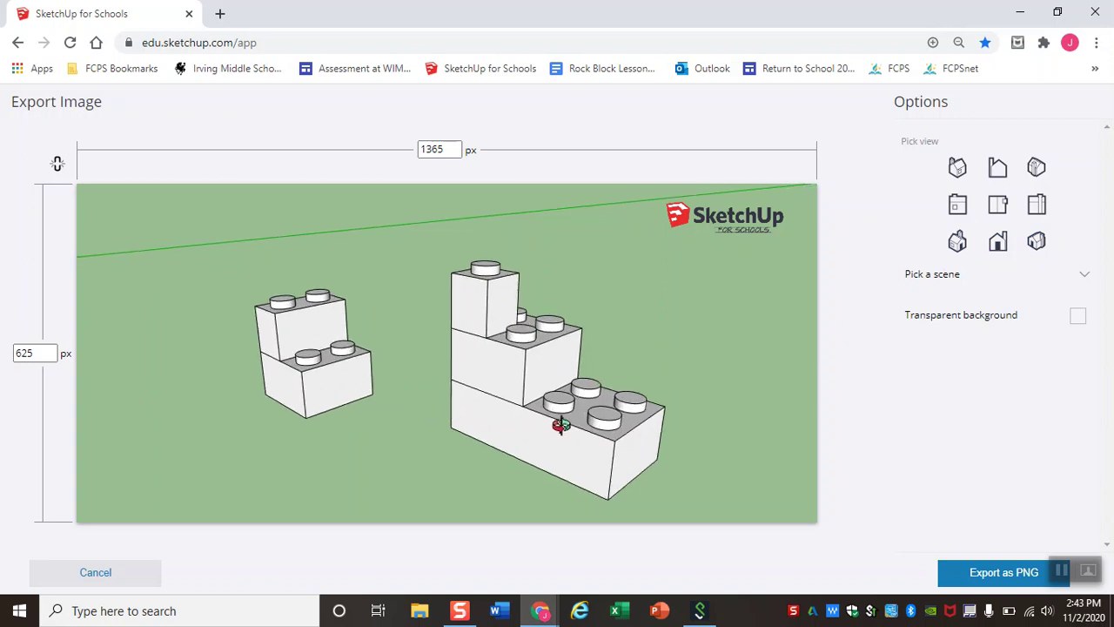
click(1004, 573)
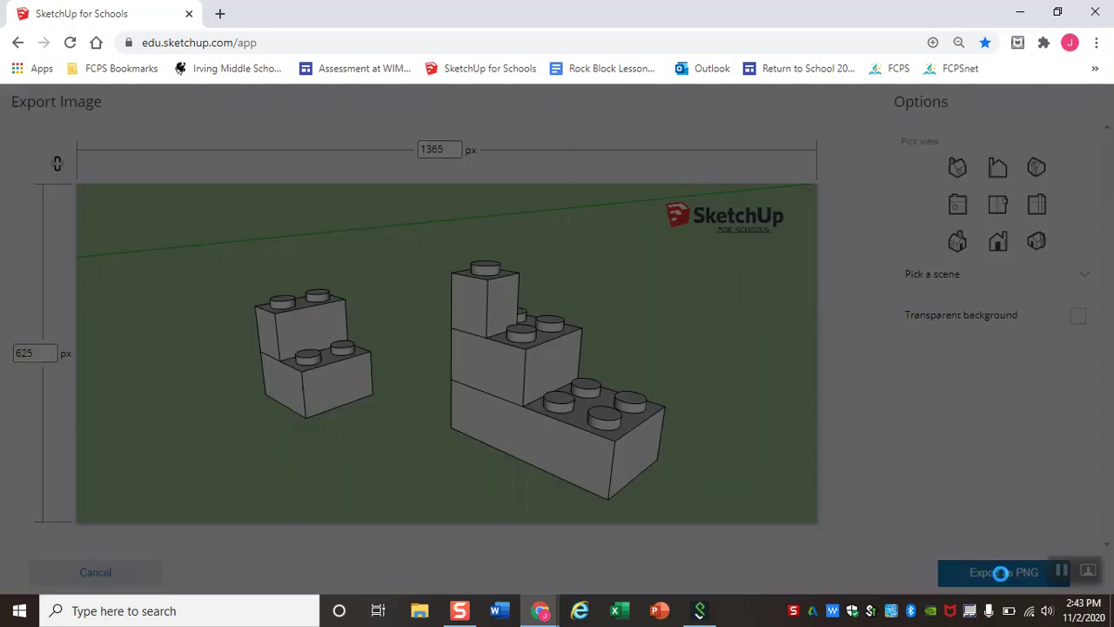